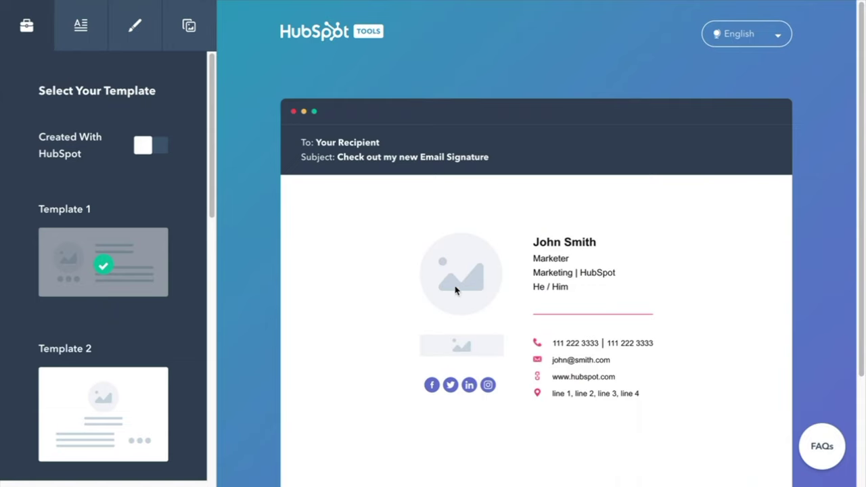
pyautogui.click(144, 153)
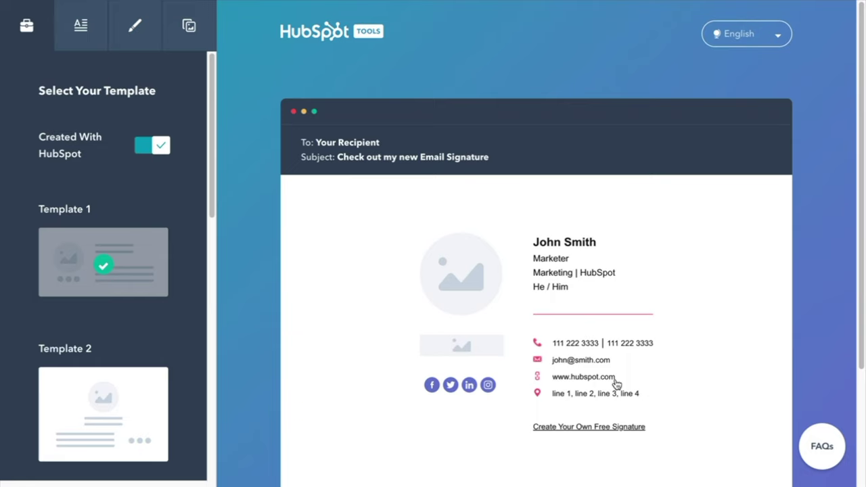
pyautogui.click(161, 144)
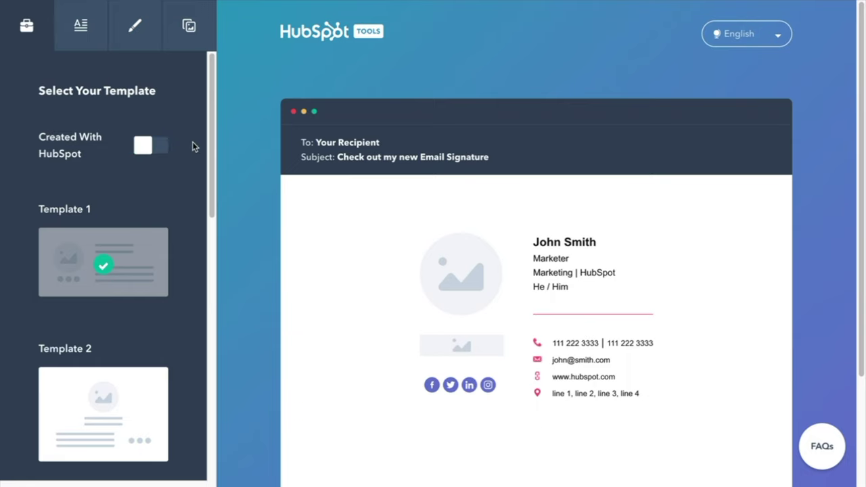
pyautogui.scroll(-1, 109, 325)
pyautogui.click(103, 390)
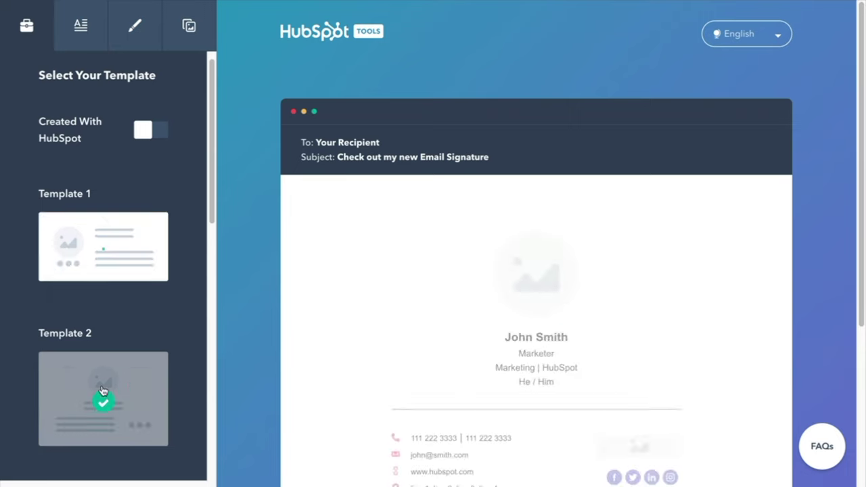
pyautogui.scroll(-2, 102, 393)
pyautogui.scroll(-1, 105, 441)
pyautogui.click(101, 429)
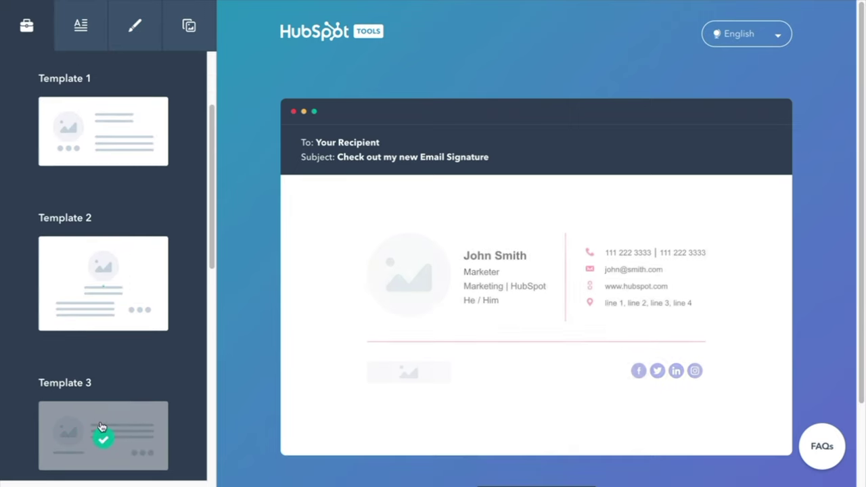
pyautogui.scroll(-5, 126, 228)
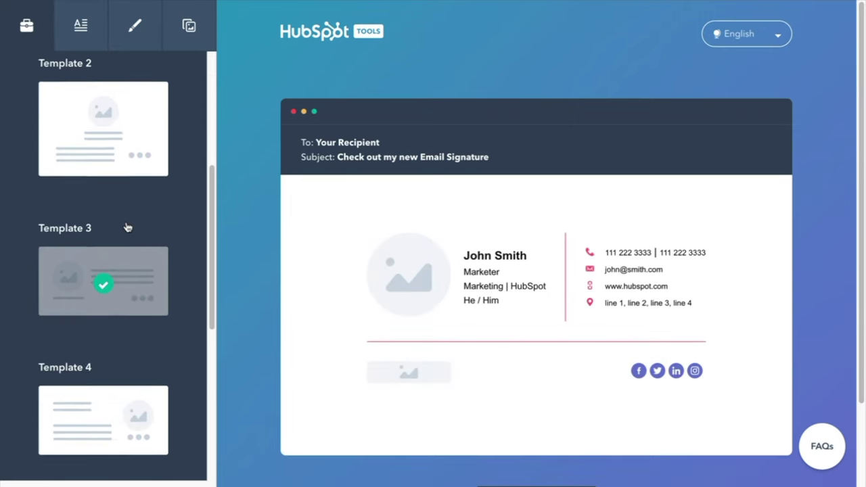
pyautogui.click(122, 327)
pyautogui.scroll(7, 116, 277)
pyautogui.click(118, 264)
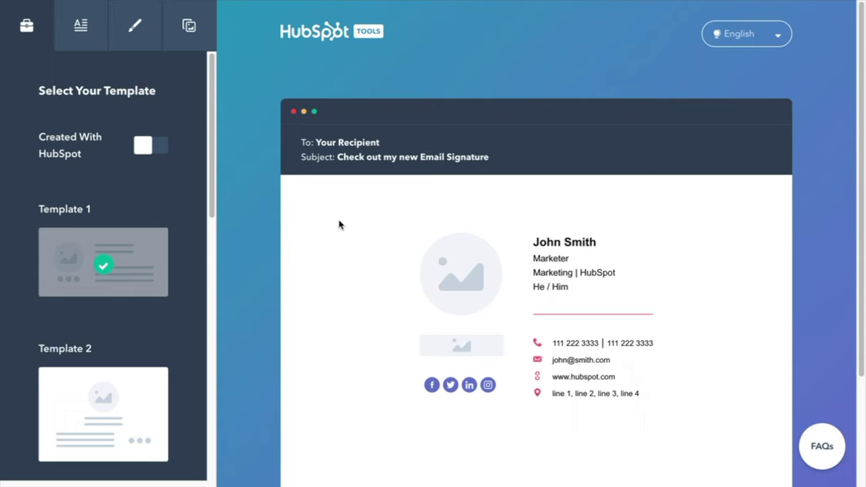
# Step: Open the signature details form and scroll past the contact, address and social fields to Custom Field
pyautogui.click(81, 27)
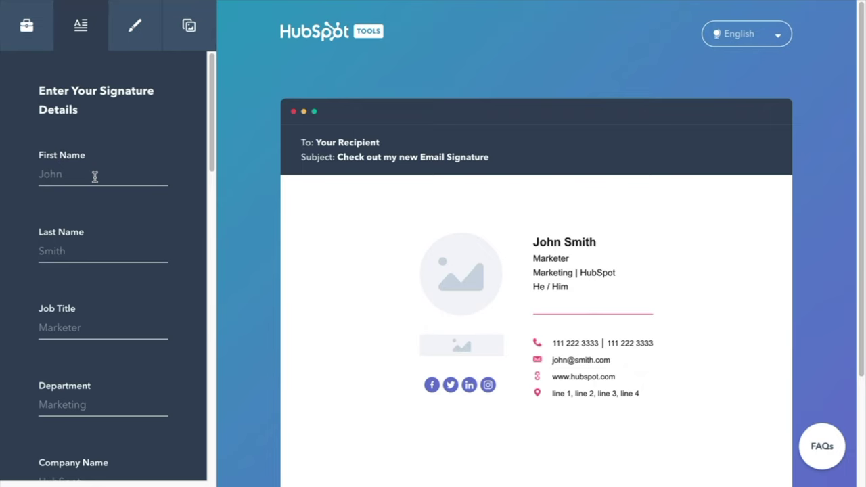
pyautogui.scroll(-3, 91, 176)
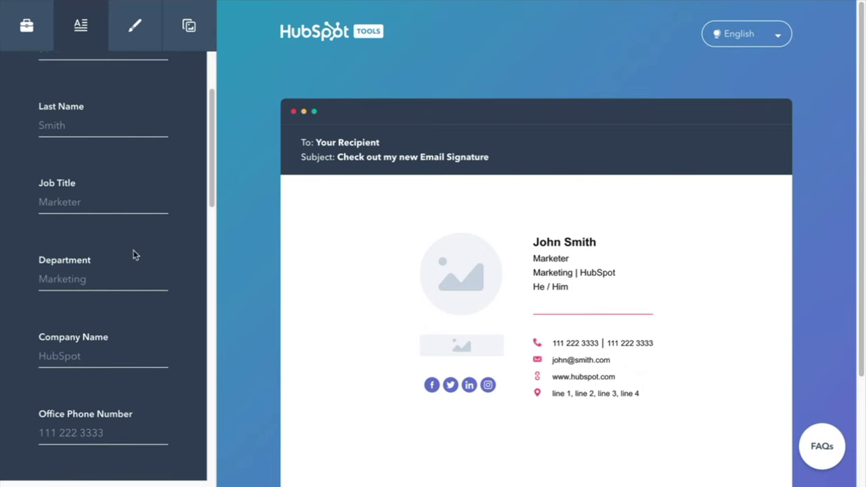
pyautogui.scroll(-2, 99, 288)
pyautogui.scroll(-8, 89, 282)
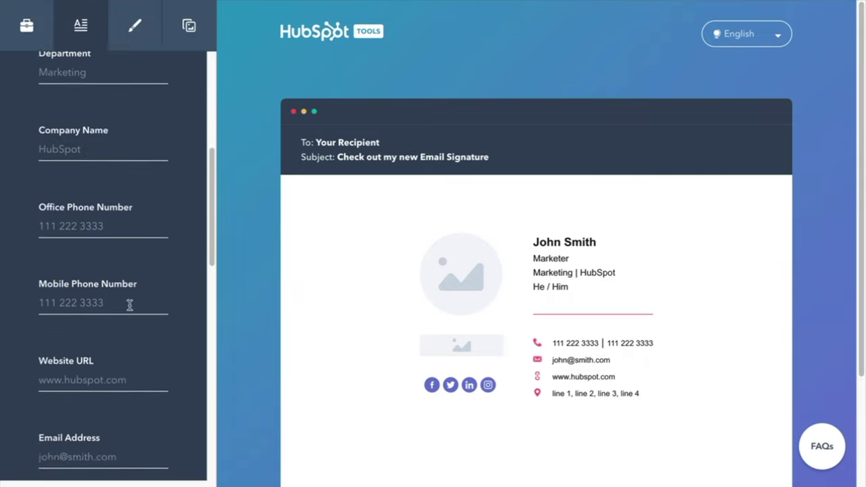
pyautogui.scroll(-8, 105, 262)
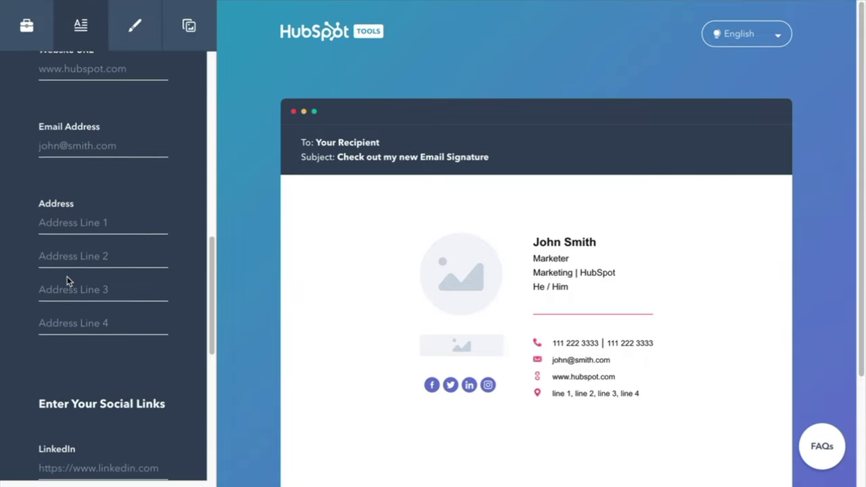
pyautogui.scroll(-3, 71, 264)
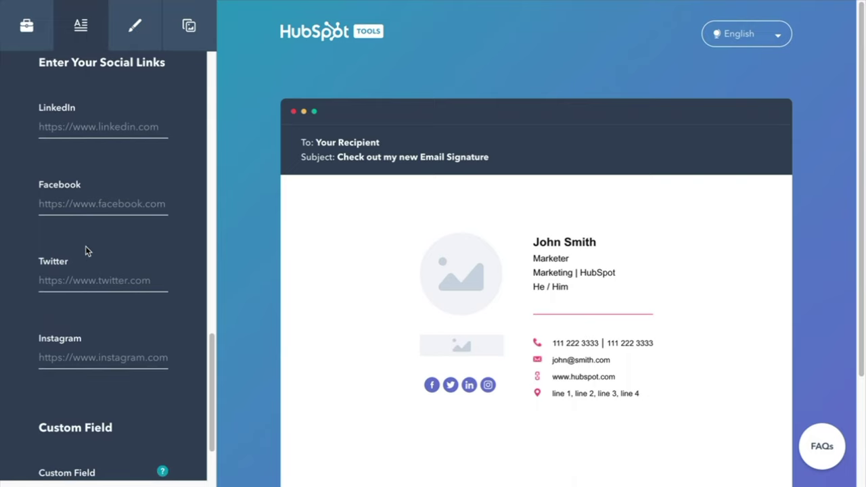
pyautogui.scroll(1, 86, 251)
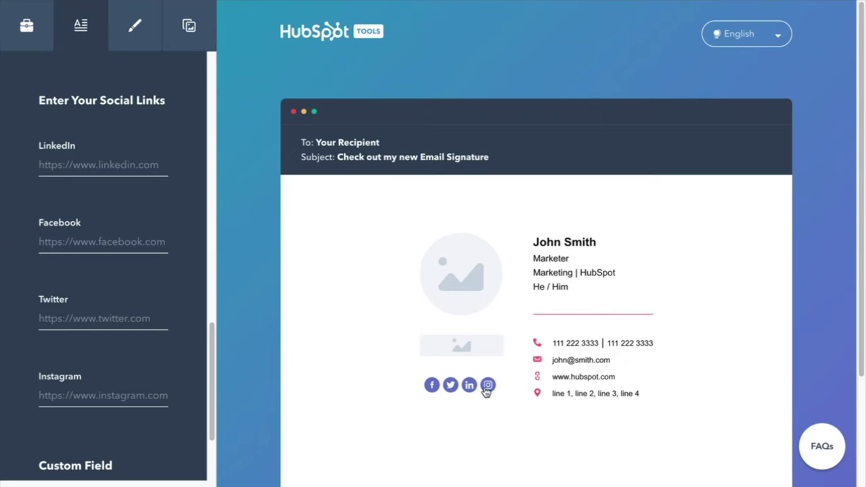
pyautogui.scroll(-3, 111, 304)
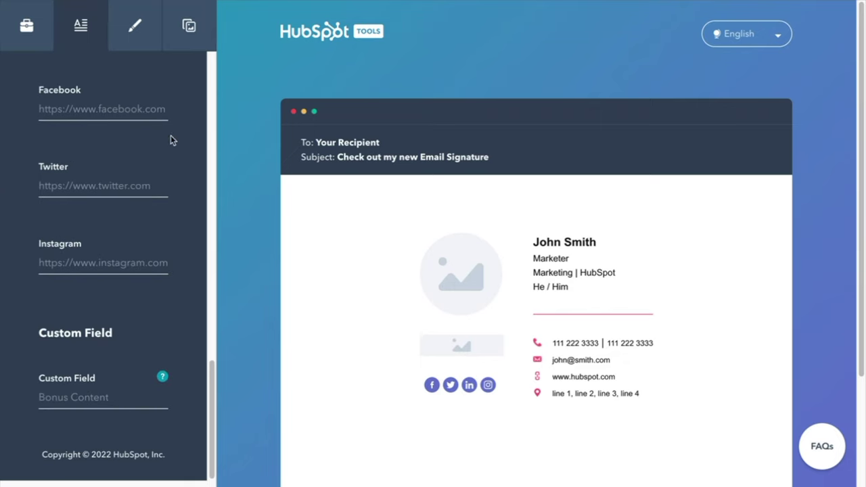
# Step: In the styling settings, set the theme colour to BA2340 and the link colour to 3E4360
pyautogui.click(135, 31)
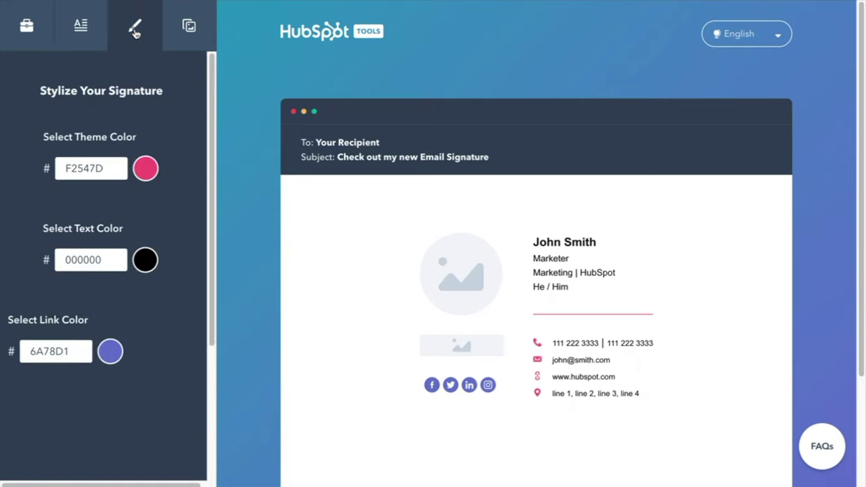
pyautogui.click(141, 172)
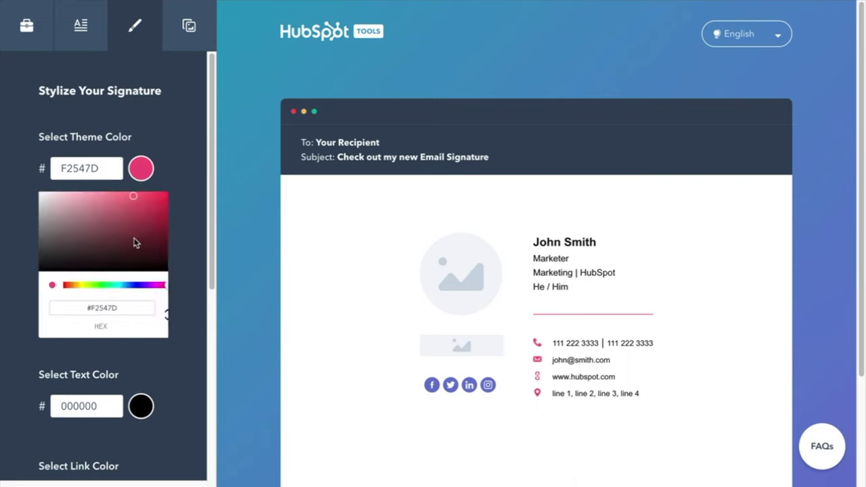
pyautogui.moveTo(135, 242); pyautogui.dragTo(156, 213)
pyautogui.click(155, 162)
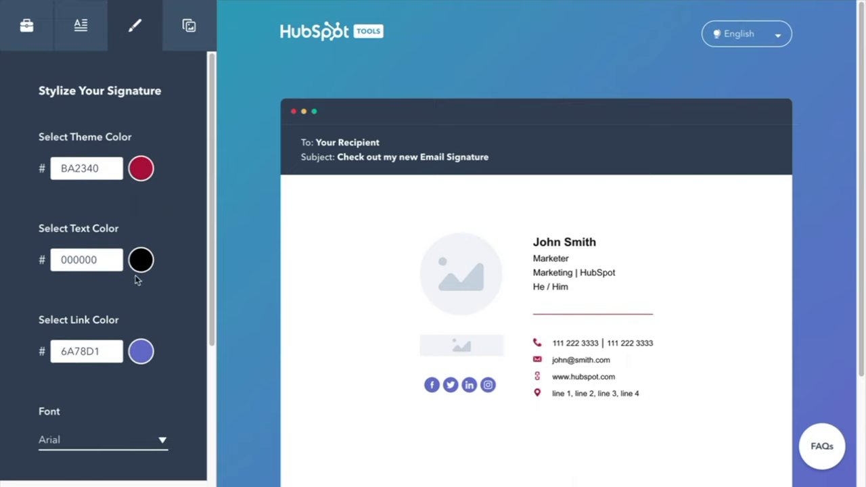
pyautogui.click(140, 355)
pyautogui.moveTo(149, 404)
pyautogui.mouseDown()
pyautogui.moveTo(97, 406)
pyautogui.moveTo(86, 385)
pyautogui.moveTo(115, 411)
pyautogui.moveTo(93, 434)
pyautogui.moveTo(89, 424)
pyautogui.mouseUp()
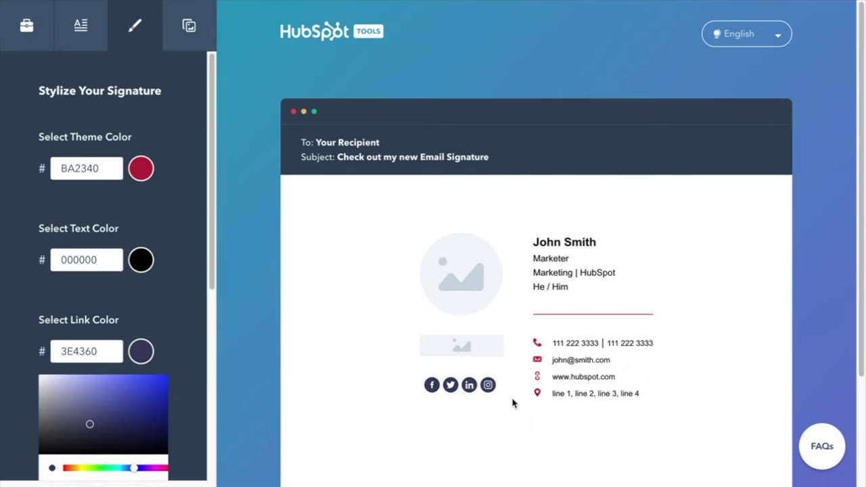
pyautogui.click(175, 306)
# Step: Switch the signature font to Courier New and reduce the font size to small
pyautogui.scroll(-3, 175, 306)
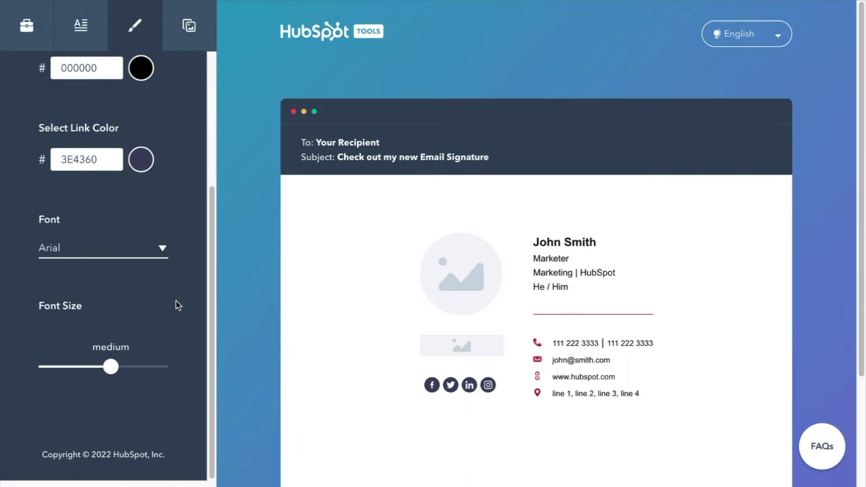
pyautogui.click(125, 244)
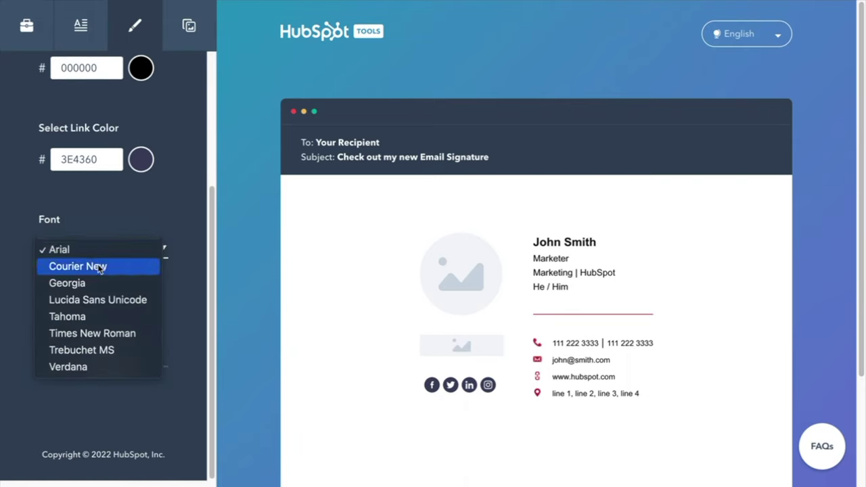
pyautogui.click(99, 268)
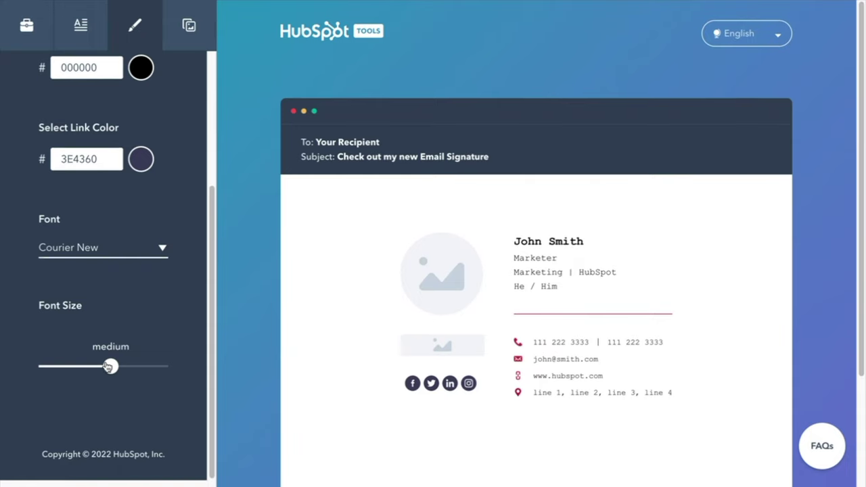
pyautogui.moveTo(111, 367)
pyautogui.mouseDown()
pyautogui.moveTo(70, 369)
pyautogui.moveTo(136, 367)
pyautogui.moveTo(45, 371)
pyautogui.mouseUp()
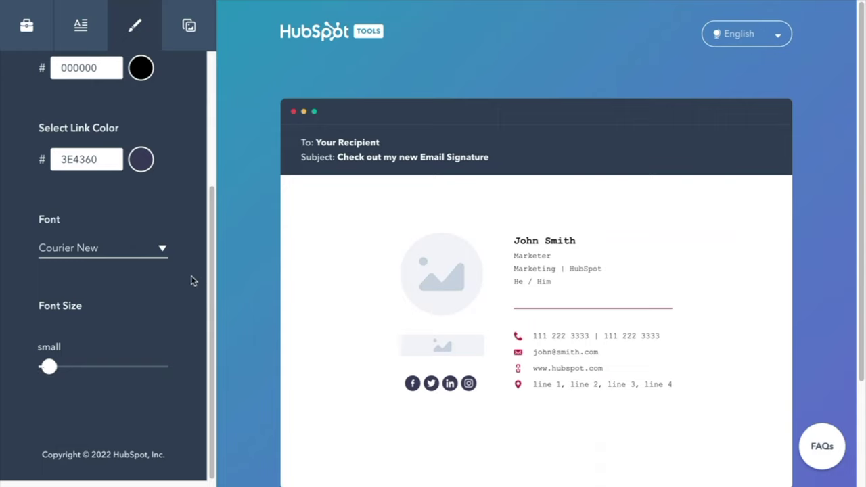
# Step: Check the images, details and styling panels, ending on the empty Profile Picture and Company Logo fields
pyautogui.click(190, 29)
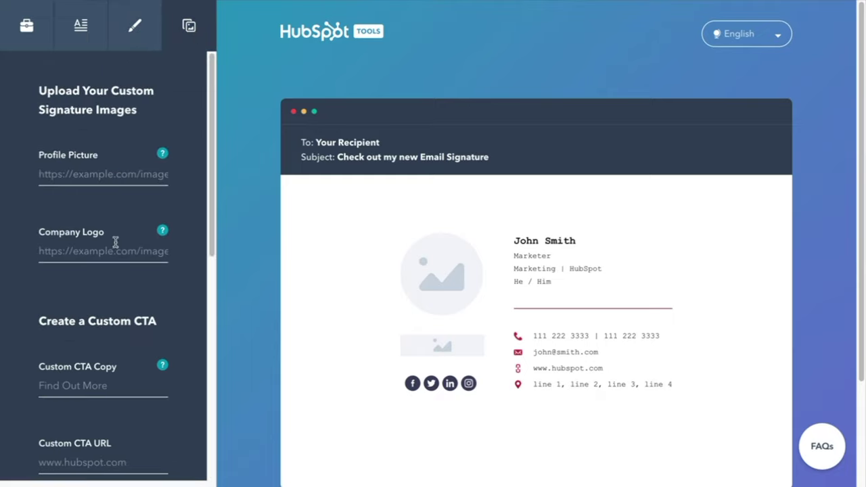
pyautogui.scroll(-3, 163, 279)
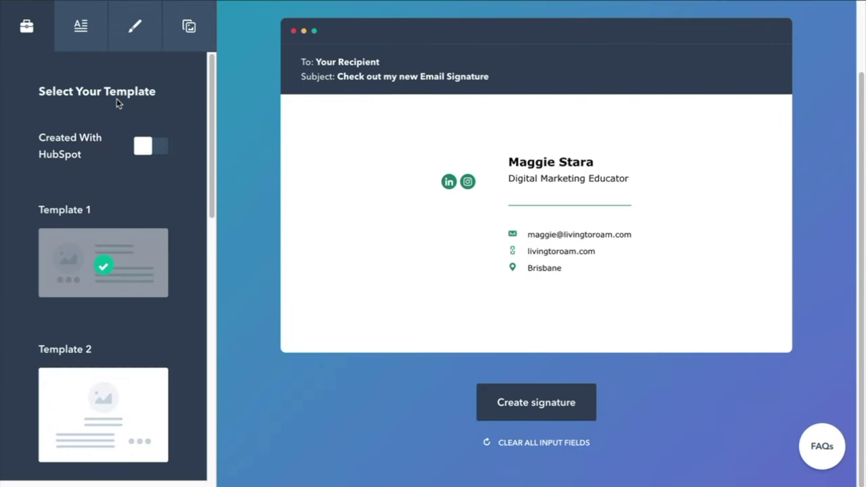
pyautogui.scroll(-2, 106, 199)
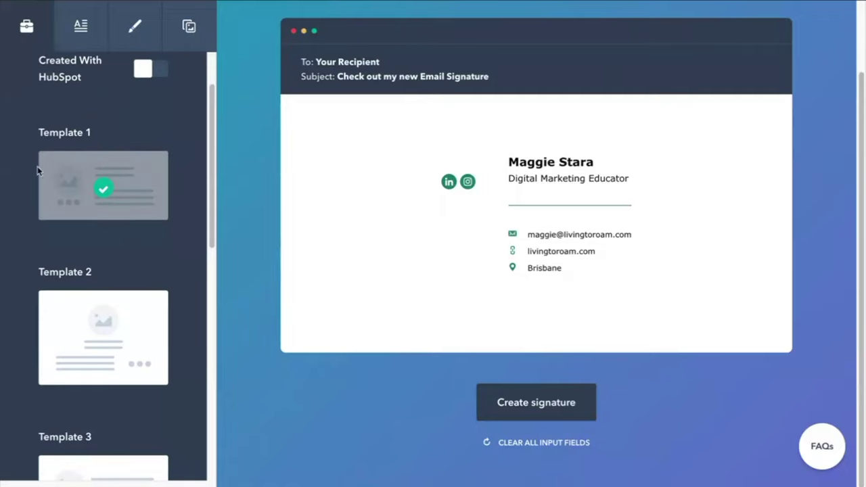
pyautogui.click(75, 31)
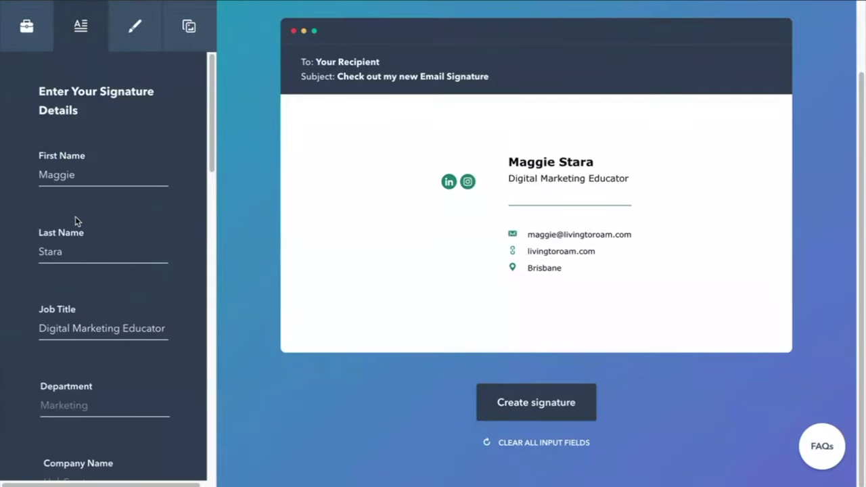
pyautogui.scroll(-1, 74, 207)
pyautogui.scroll(-2, 88, 196)
pyautogui.scroll(-3, 111, 213)
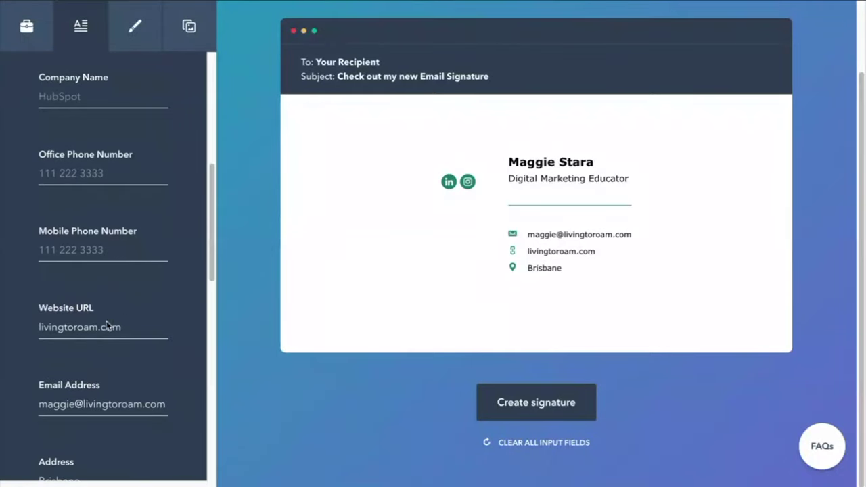
pyautogui.click(136, 28)
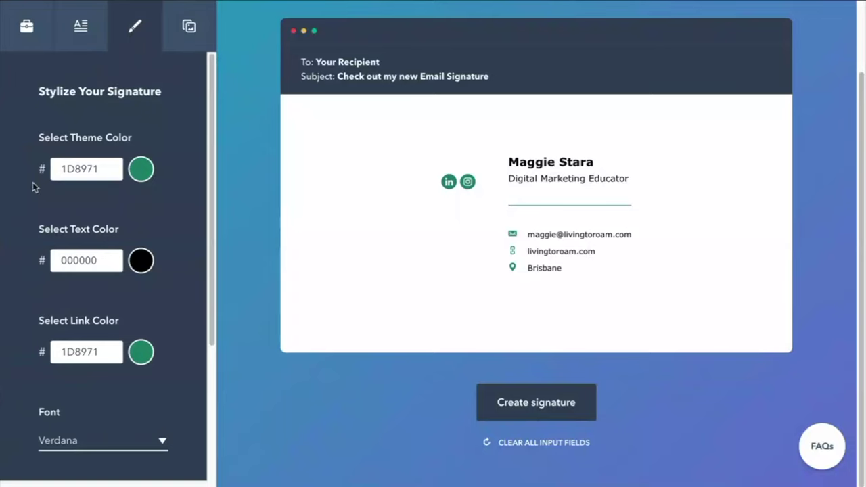
pyautogui.scroll(-3, 51, 220)
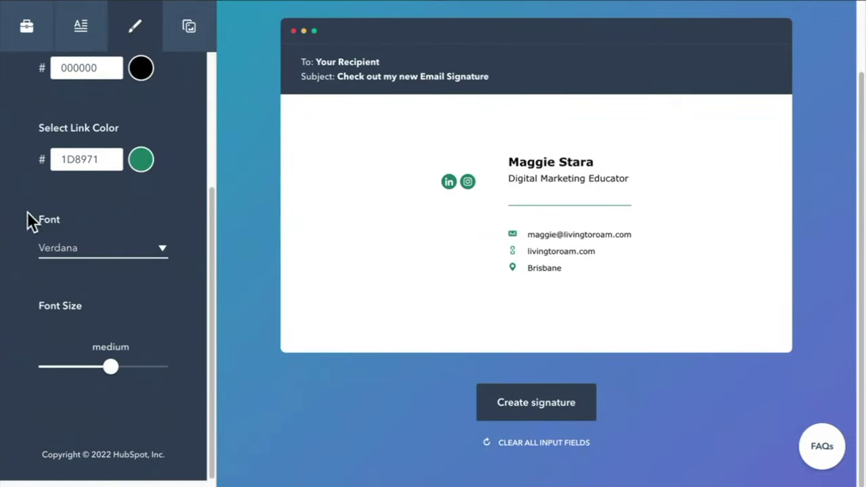
pyautogui.click(190, 27)
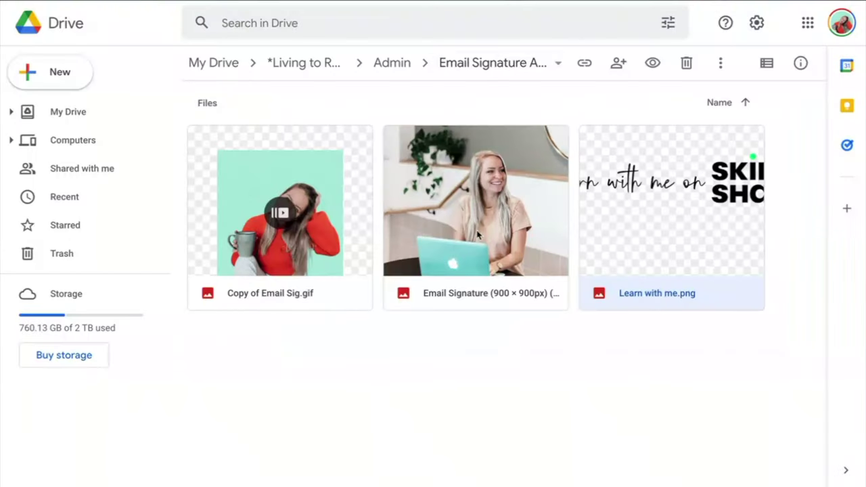
# Step: Copy an anyone-with-the-link share link for Email Signature (900 × 900px) (1).png
pyautogui.rightClick(484, 190)
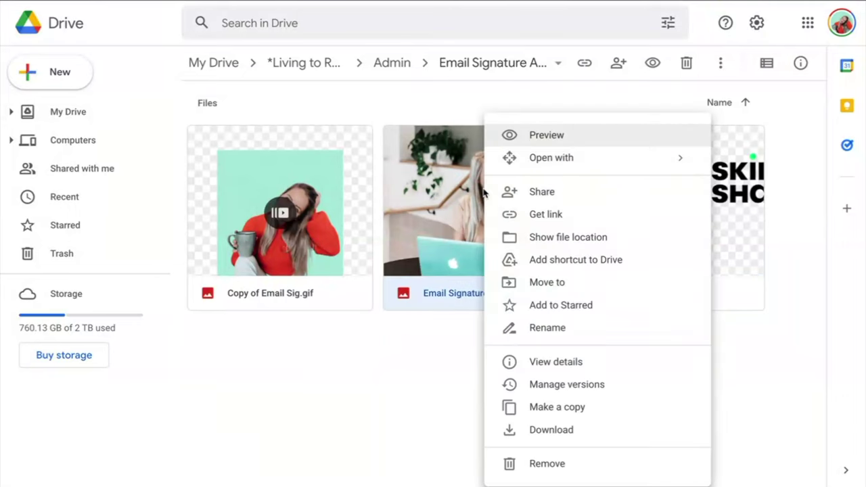
pyautogui.click(541, 218)
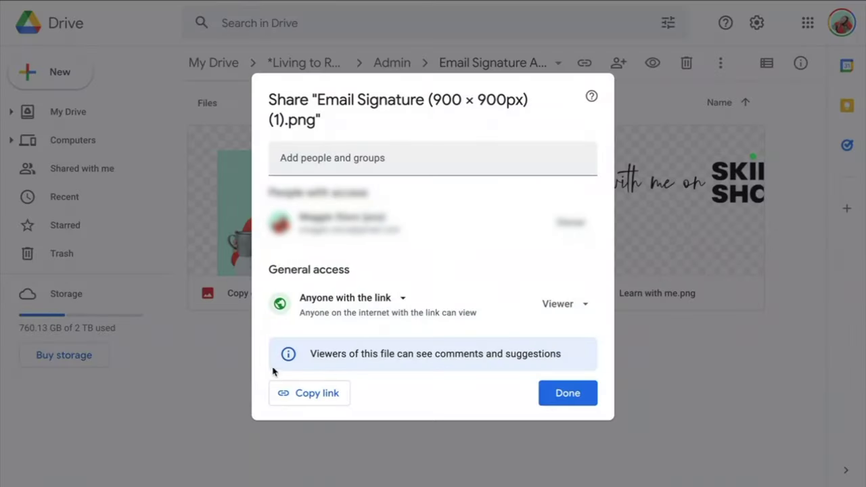
pyautogui.click(400, 299)
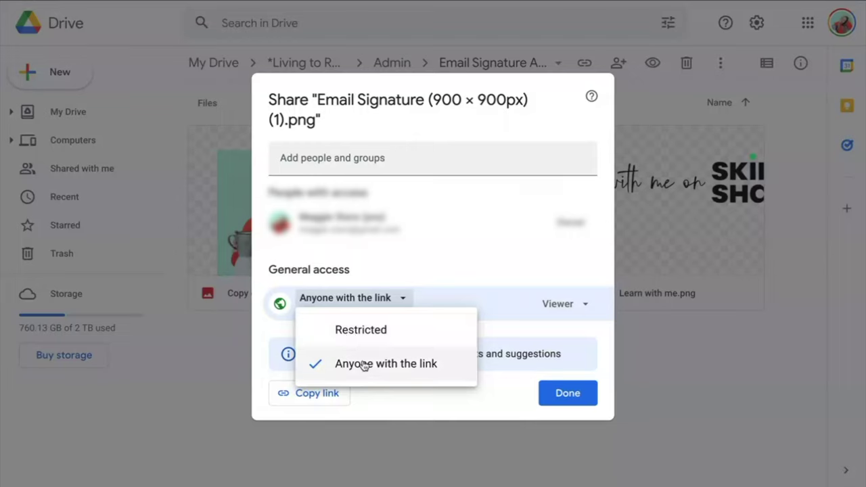
pyautogui.click(291, 400)
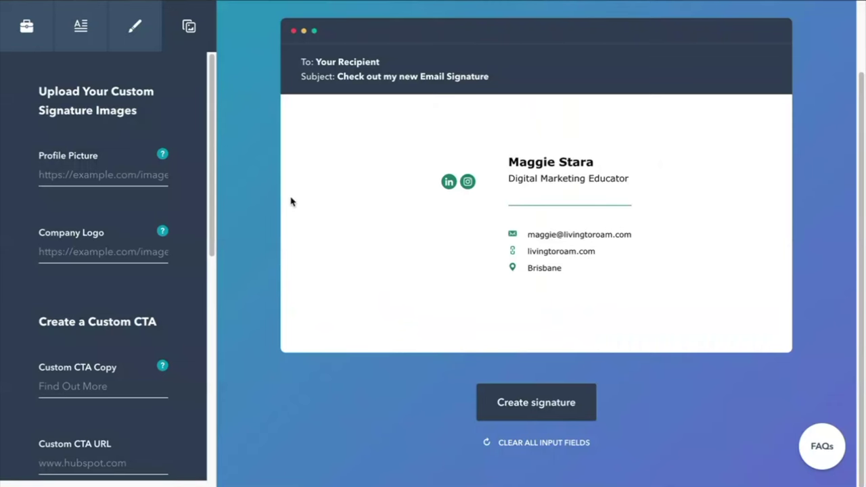
# Step: Paste the copied Google Drive image link into the Profile Picture field
pyautogui.click(119, 174)
pyautogui.hotkey('ctrl', 'v')
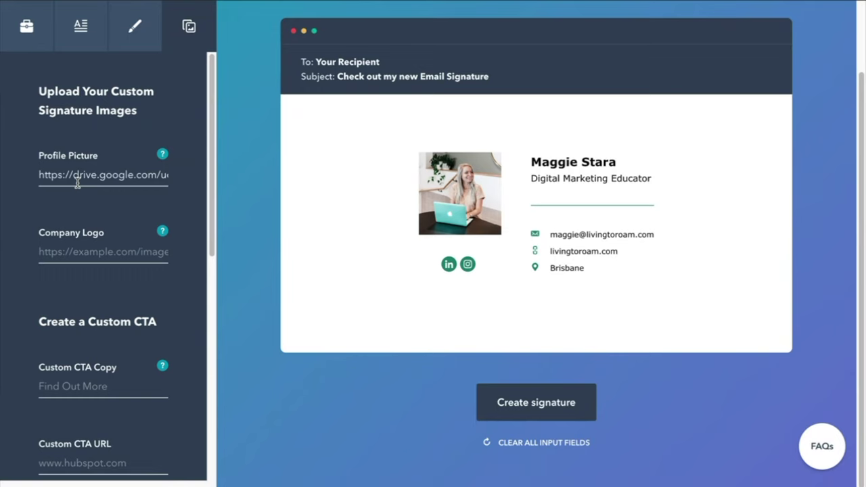
# Step: Create the signature with the photo and copy it to the clipboard
pyautogui.click(537, 403)
pyautogui.scroll(-3, 574, 348)
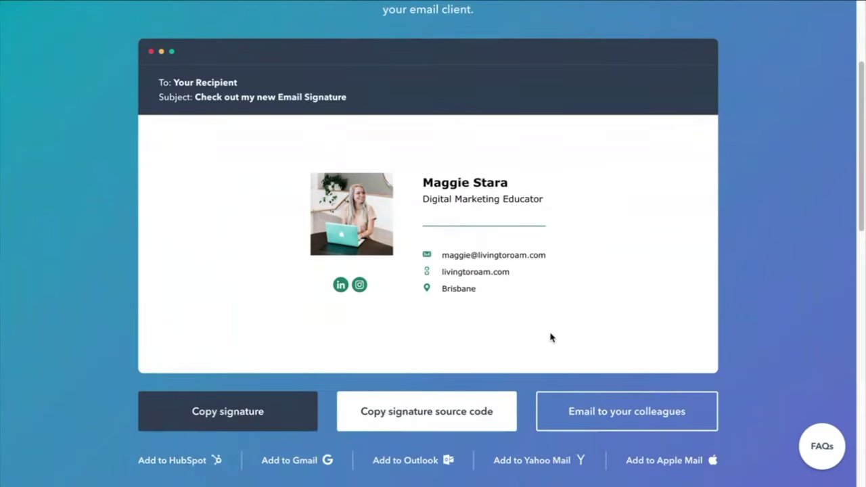
pyautogui.click(241, 417)
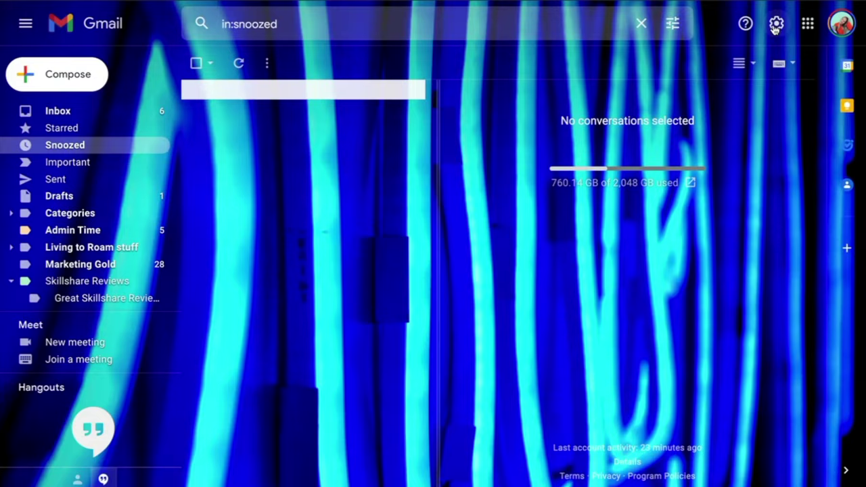
# Step: Open Gmail's full settings page and scroll down to the Signature section
pyautogui.click(776, 24)
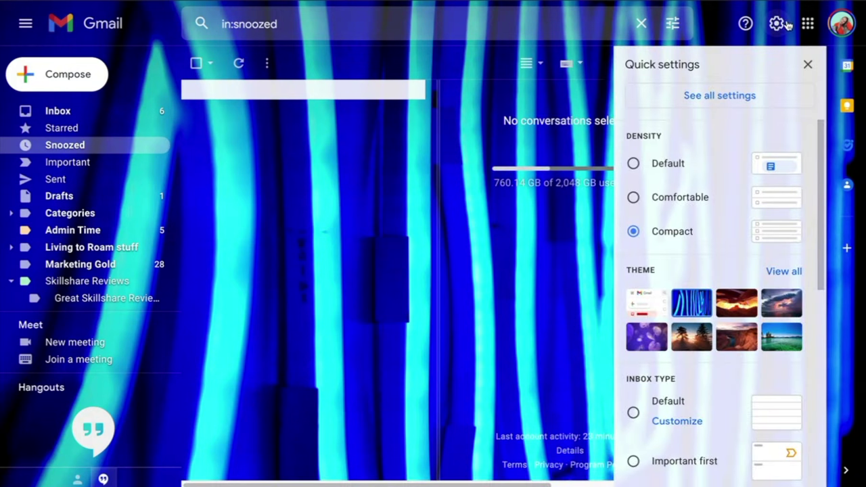
pyautogui.click(716, 97)
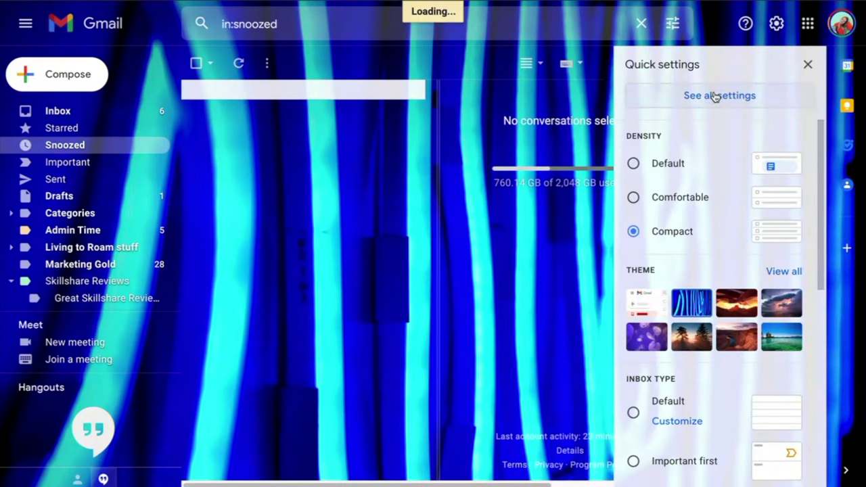
pyautogui.scroll(-20, 646, 207)
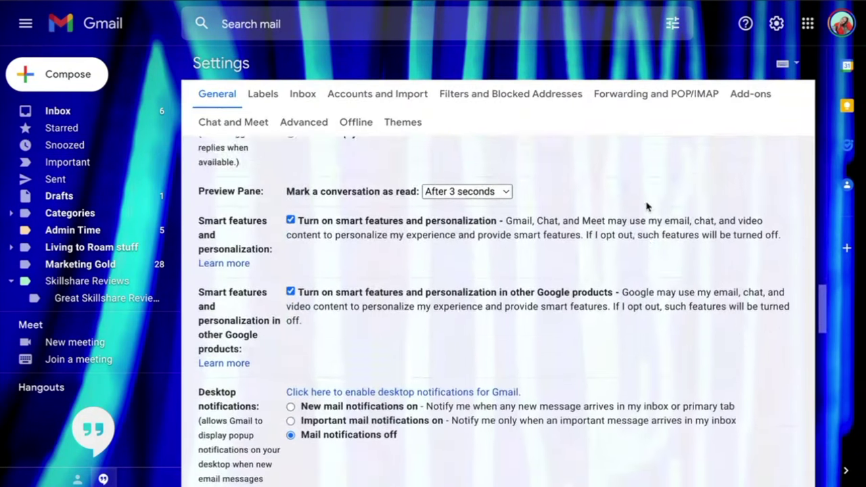
pyautogui.scroll(-15, 647, 207)
# Step: Create a signature named TEST, paste the HubSpot signature into it, and save changes
pyautogui.click(369, 397)
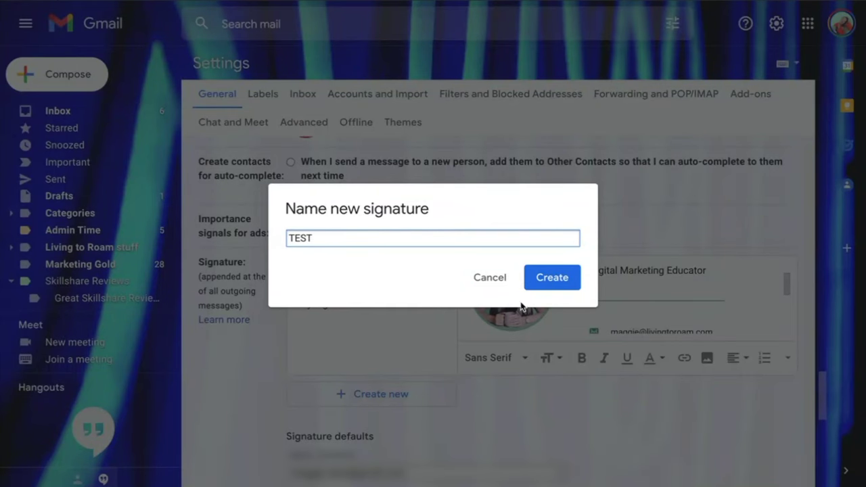
pyautogui.click(556, 280)
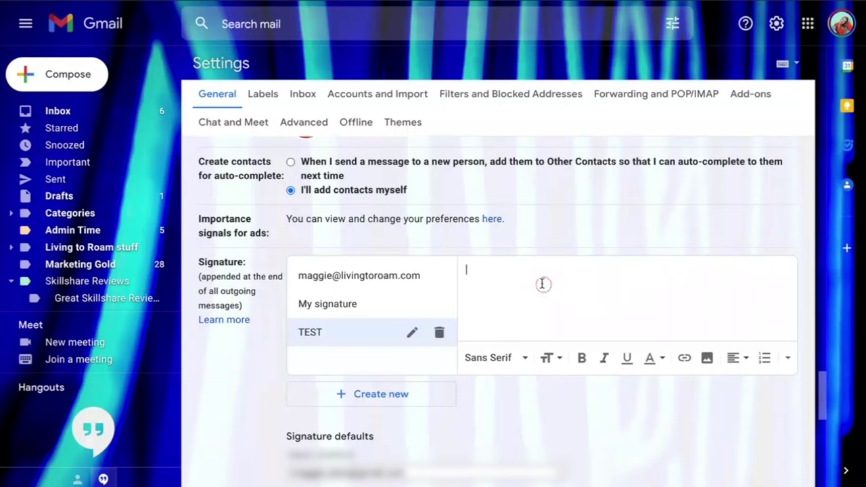
pyautogui.hotkey('ctrl', 'v')
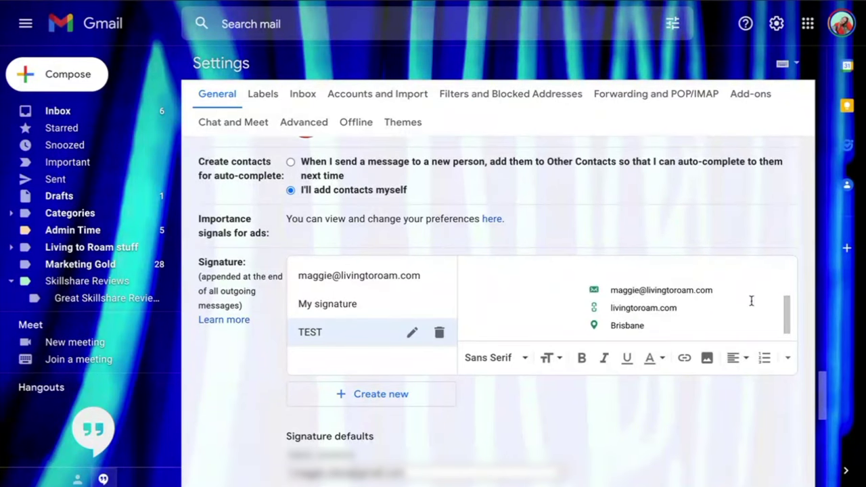
pyautogui.scroll(3, 575, 319)
pyautogui.scroll(-3, 575, 319)
pyautogui.scroll(-5, 652, 413)
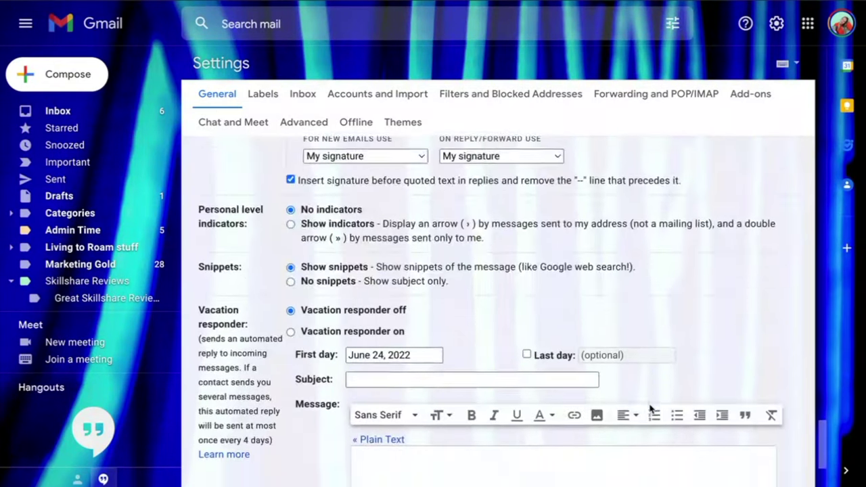
pyautogui.scroll(-3, 652, 410)
pyautogui.click(492, 418)
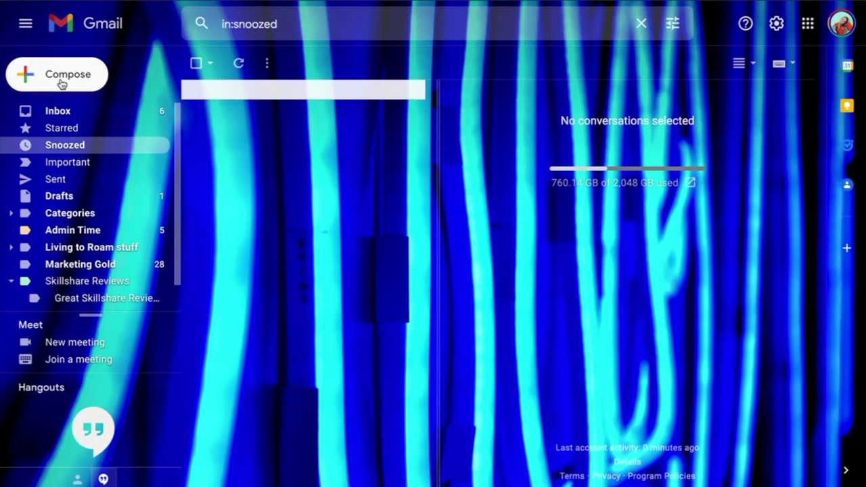
# Step: Compose an email with subject 'test' using the TEST signature and send it to your own address
pyautogui.click(59, 82)
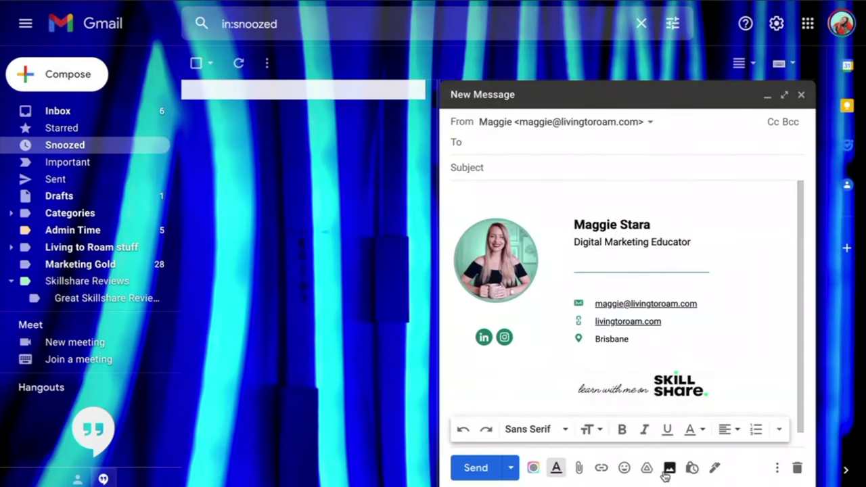
pyautogui.click(505, 192)
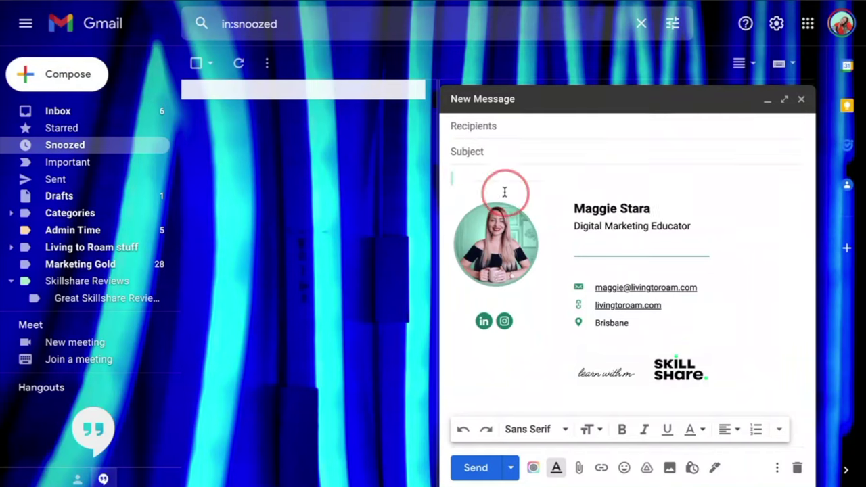
pyautogui.click(718, 469)
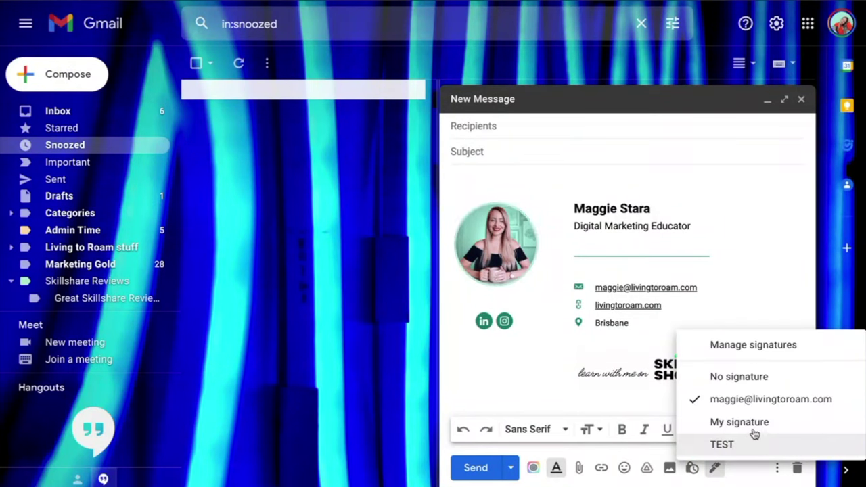
pyautogui.click(737, 445)
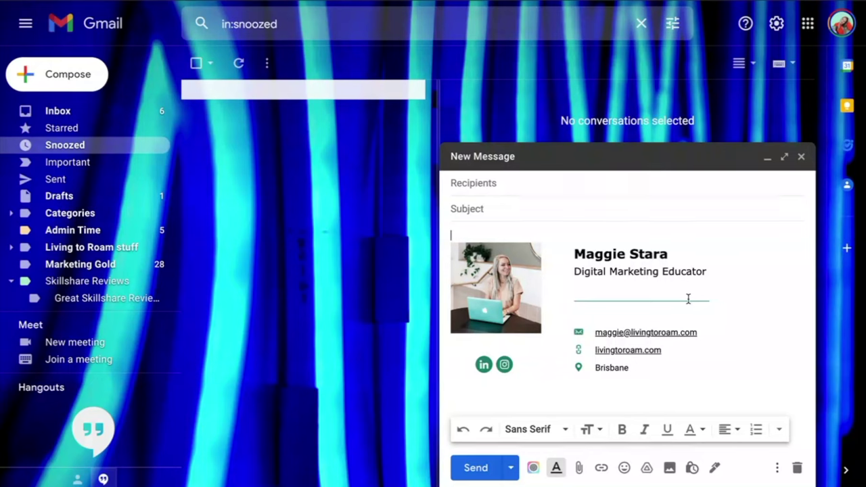
pyautogui.click(716, 468)
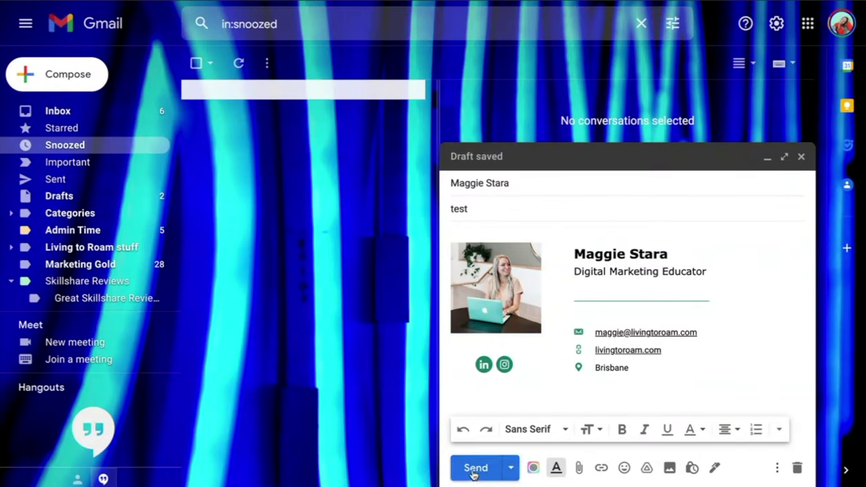
pyautogui.click(475, 469)
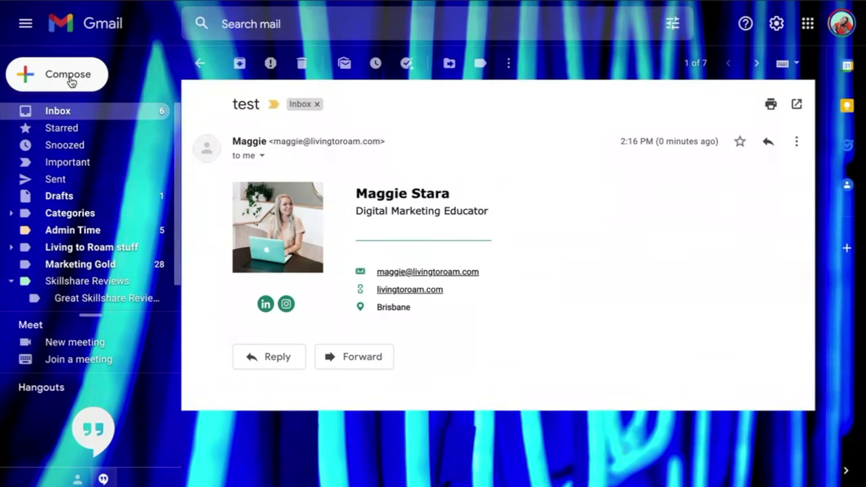
# Step: Start a new Gmail draft and switch its signature to My signature
pyautogui.click(70, 79)
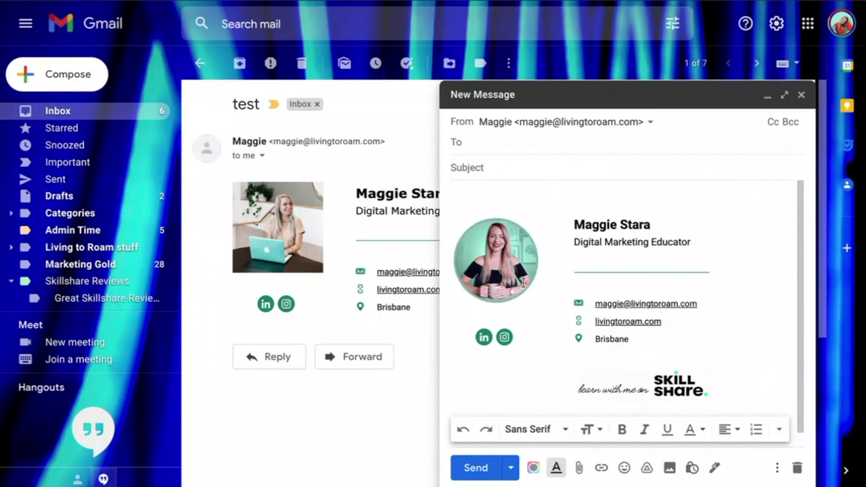
pyautogui.click(715, 468)
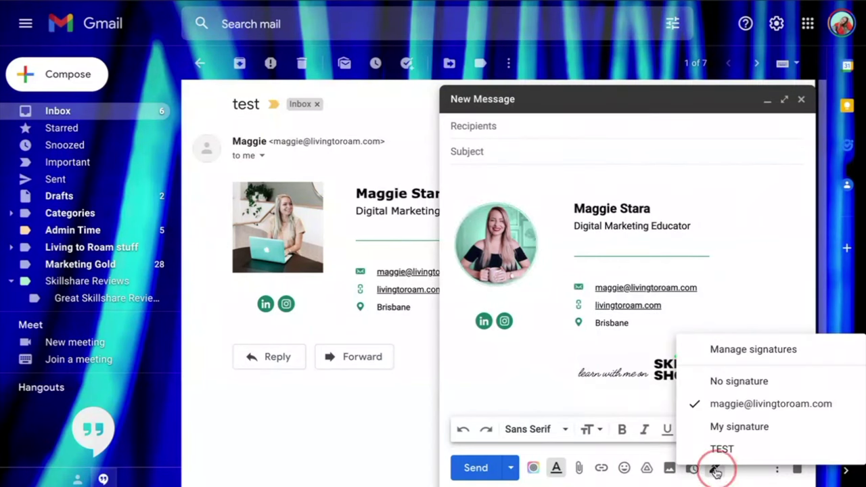
pyautogui.click(728, 426)
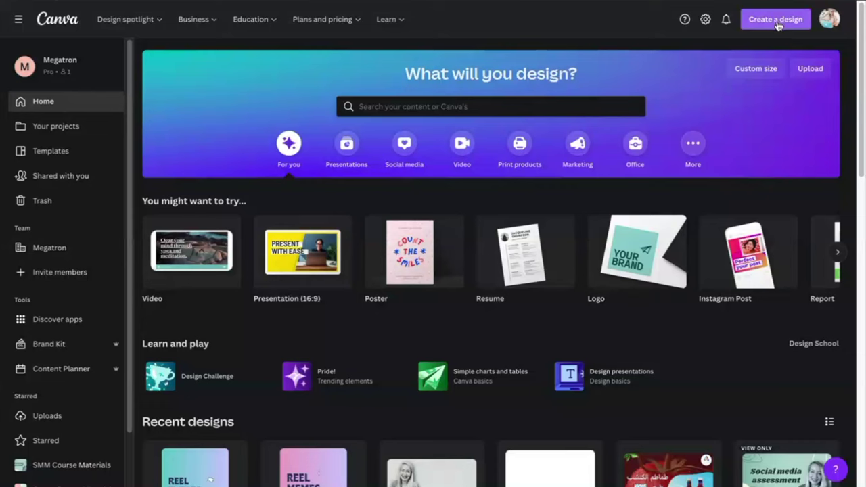
# Step: Start a new custom-size Canva design, entering 900 as its dimension
pyautogui.click(775, 20)
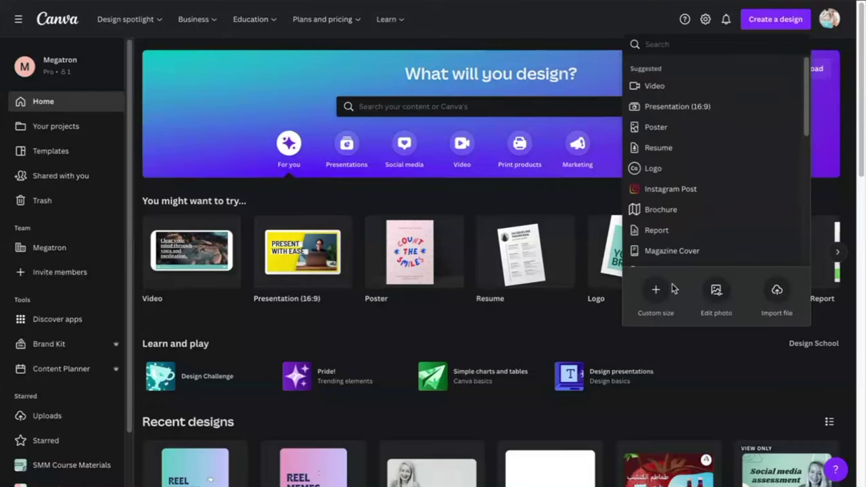
pyautogui.click(654, 295)
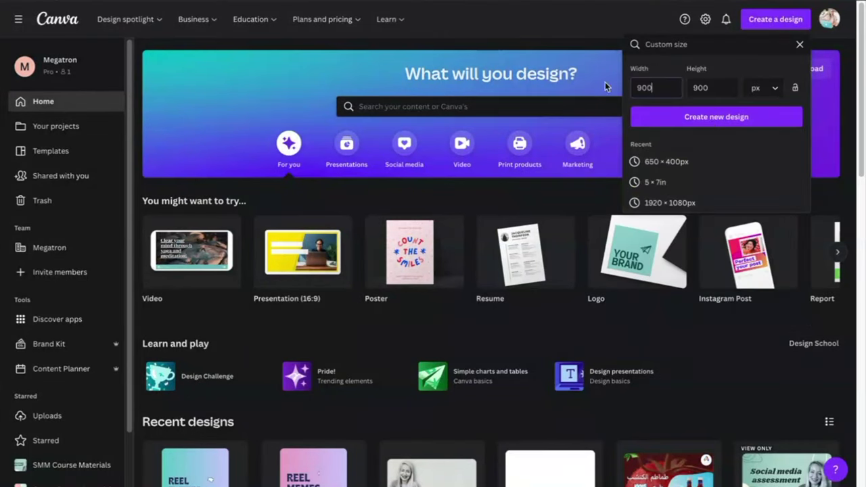
pyautogui.write('900')
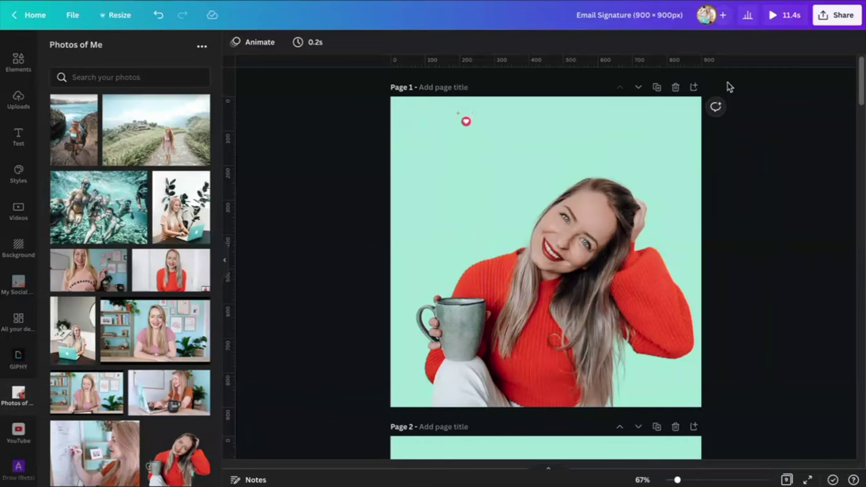
# Step: Add a new Page 2 holding the woman-with-mug photo with its background removed
pyautogui.click(694, 88)
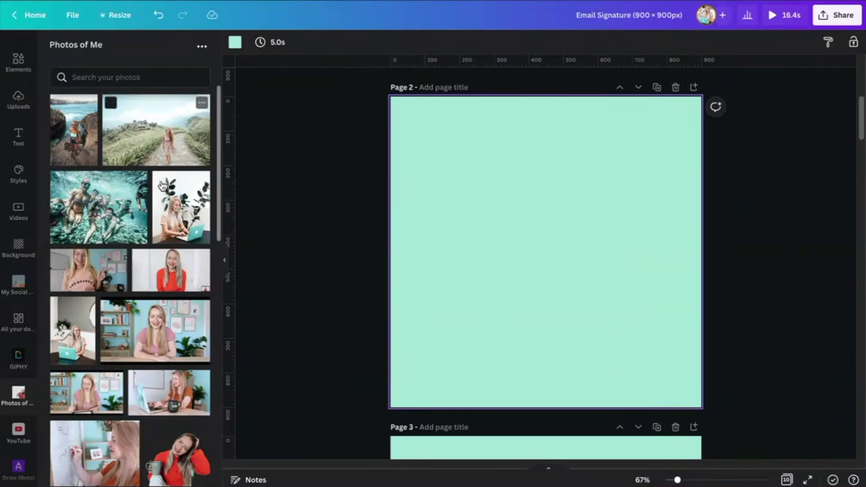
pyautogui.scroll(-4, 129, 271)
pyautogui.click(178, 180)
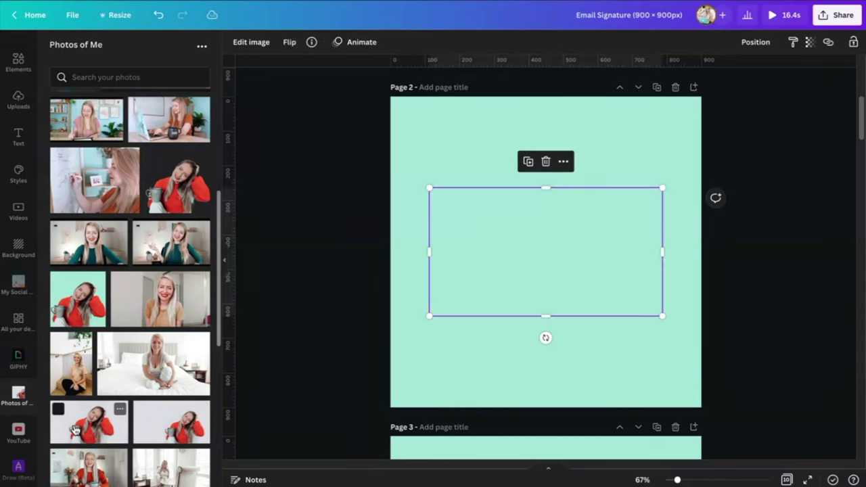
pyautogui.click(257, 43)
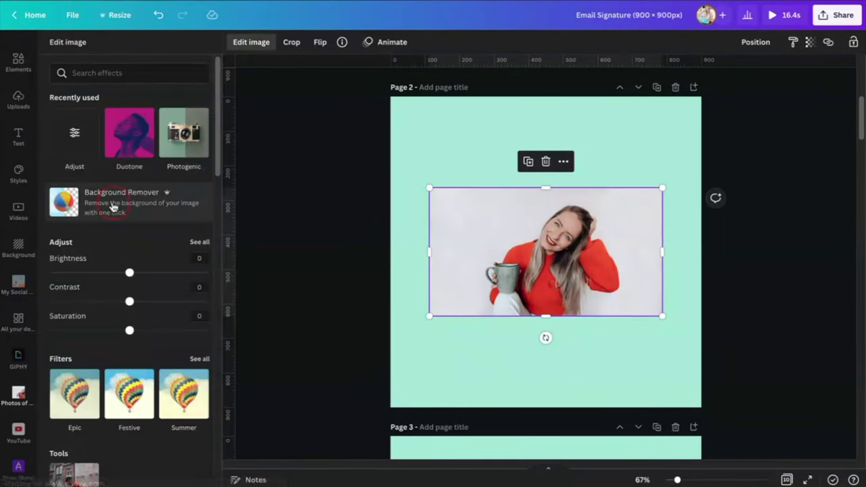
pyautogui.click(111, 204)
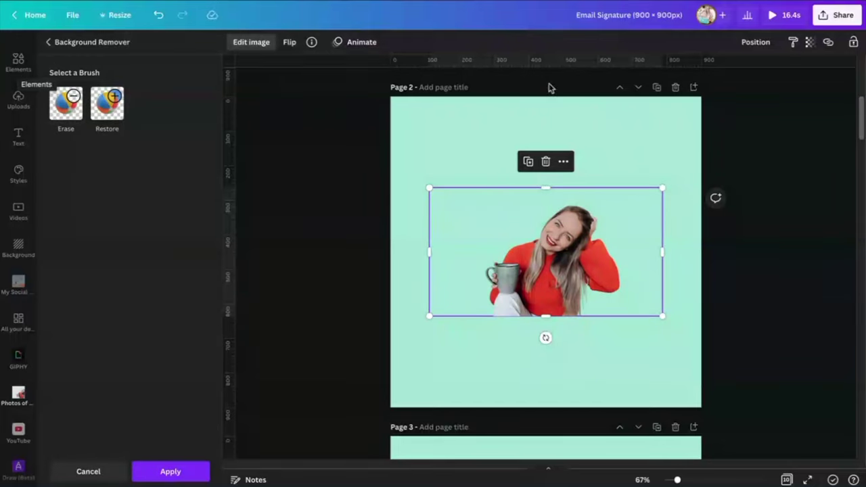
# Step: Trim the photo's empty sides and enlarge it to fill the mint page
pyautogui.moveTo(663, 251); pyautogui.dragTo(620, 252)
pyautogui.moveTo(434, 254); pyautogui.dragTo(482, 251)
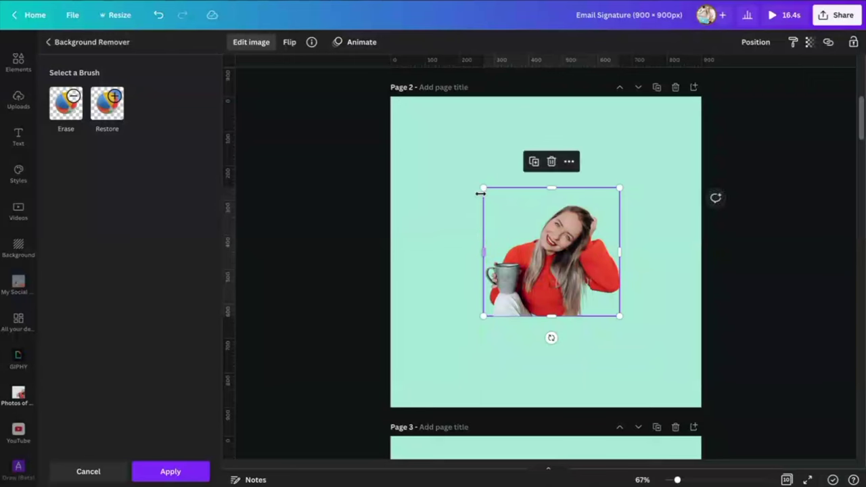
pyautogui.moveTo(482, 188); pyautogui.dragTo(358, 72)
pyautogui.moveTo(617, 74); pyautogui.dragTo(694, 127)
# Step: Search the Elements library for 'likes'
pyautogui.click(20, 64)
pyautogui.click(125, 48)
pyautogui.write('l')
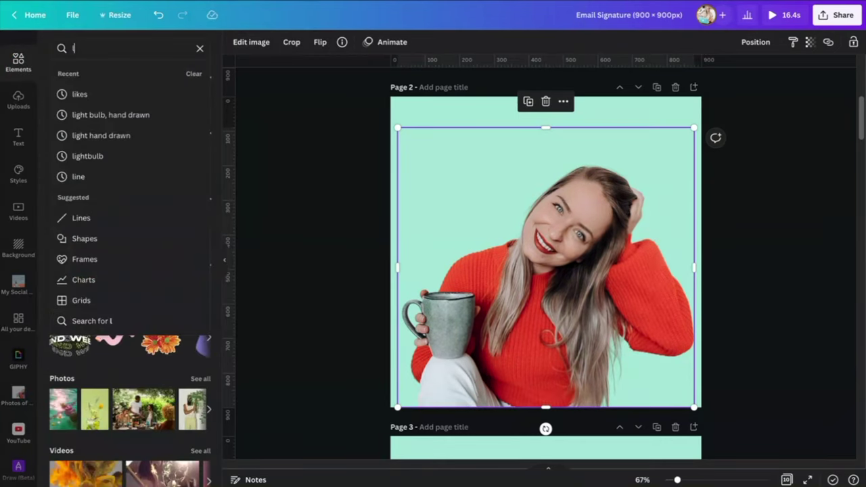
pyautogui.write('ikes')
pyautogui.press('Return')
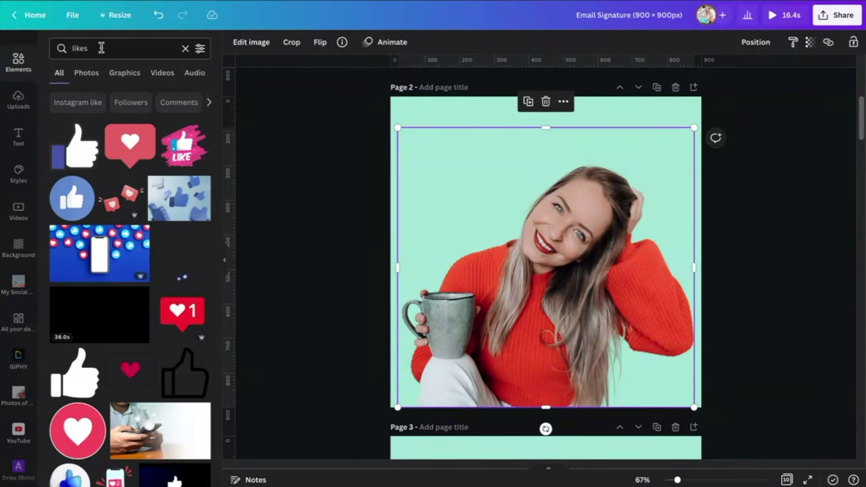
# Step: Filter the 'likes' results to animated items only and show just Graphics
pyautogui.click(199, 50)
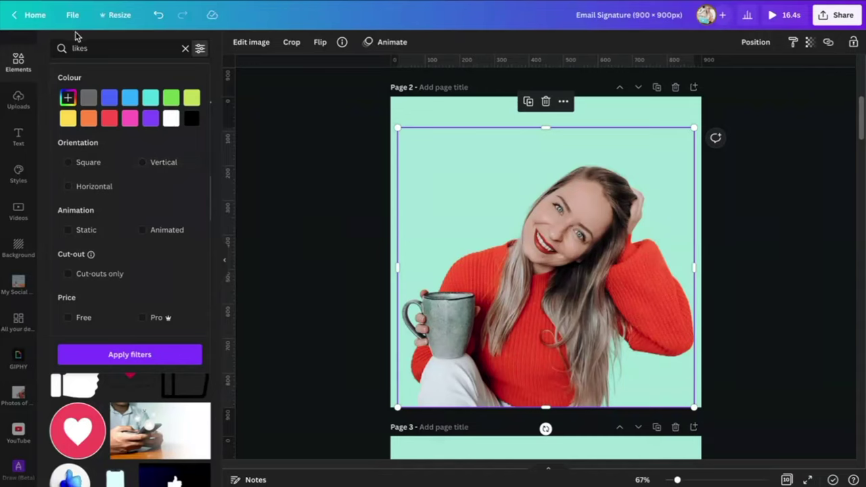
pyautogui.click(144, 231)
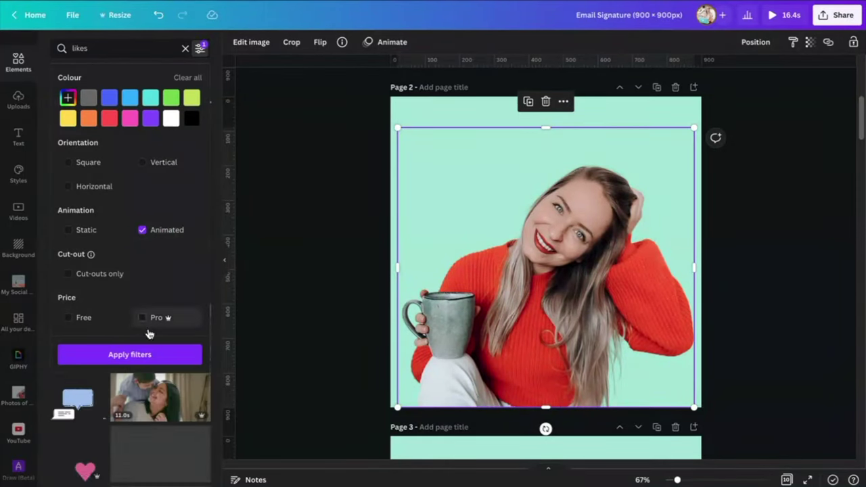
pyautogui.click(133, 355)
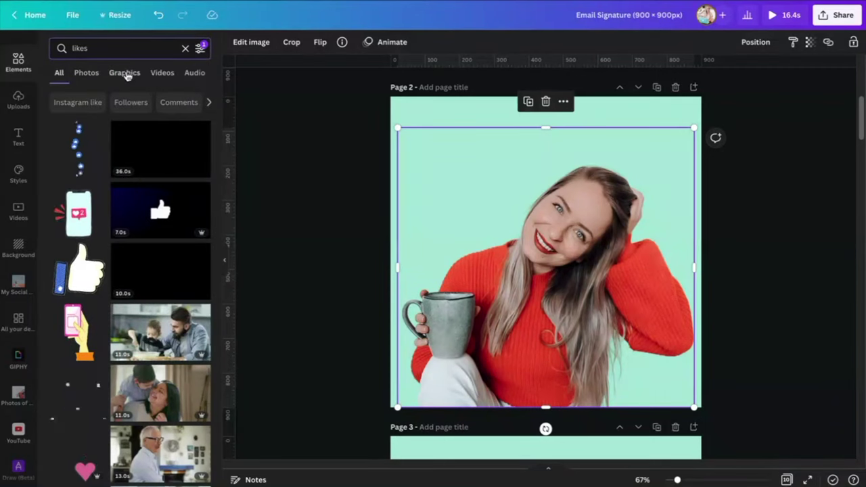
pyautogui.click(125, 74)
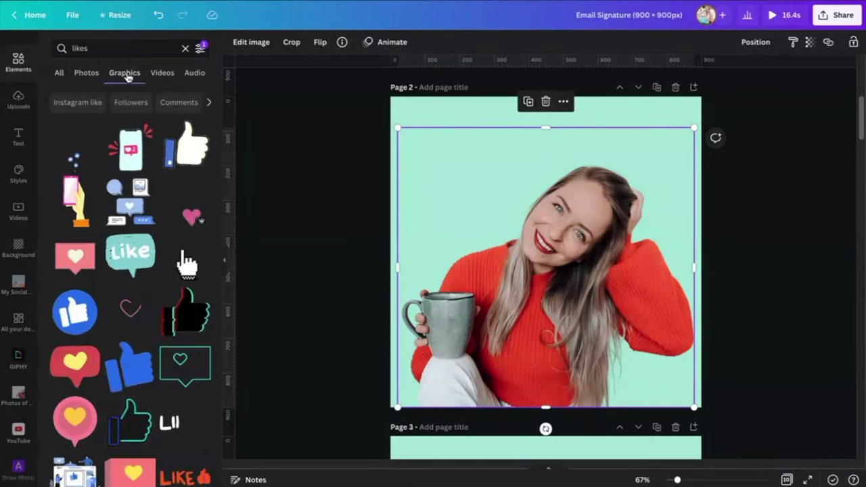
pyautogui.scroll(-6, 186, 186)
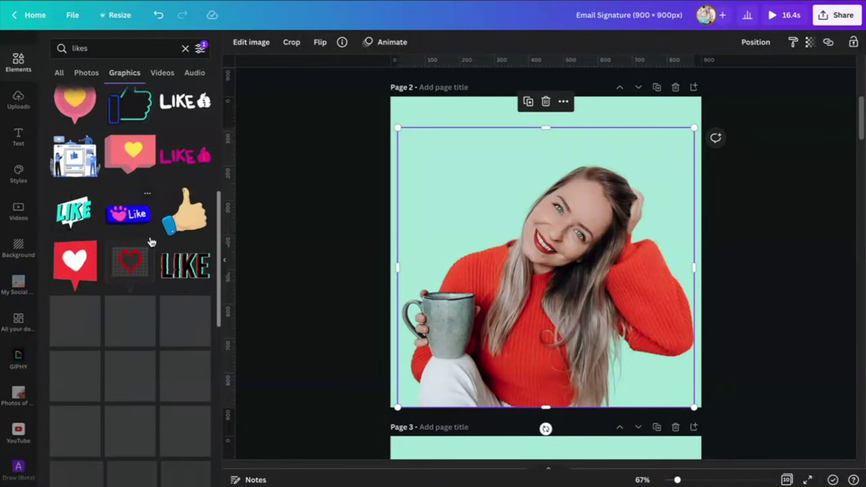
pyautogui.scroll(5, 116, 230)
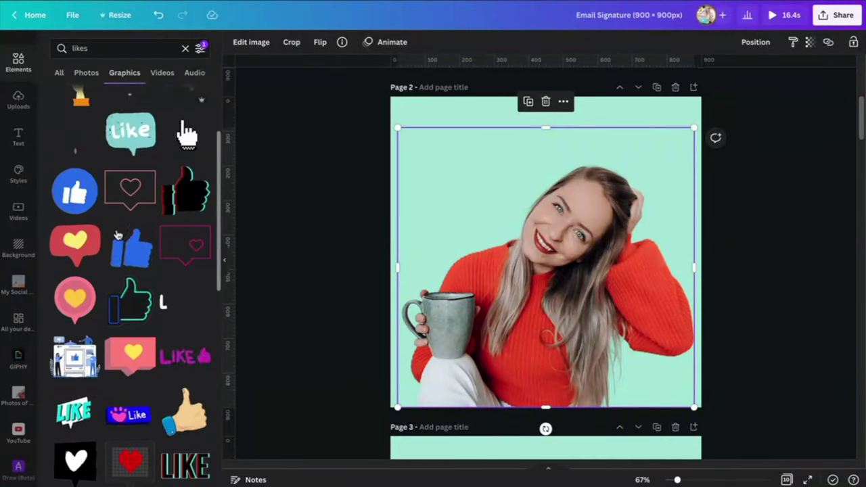
pyautogui.scroll(3, 152, 196)
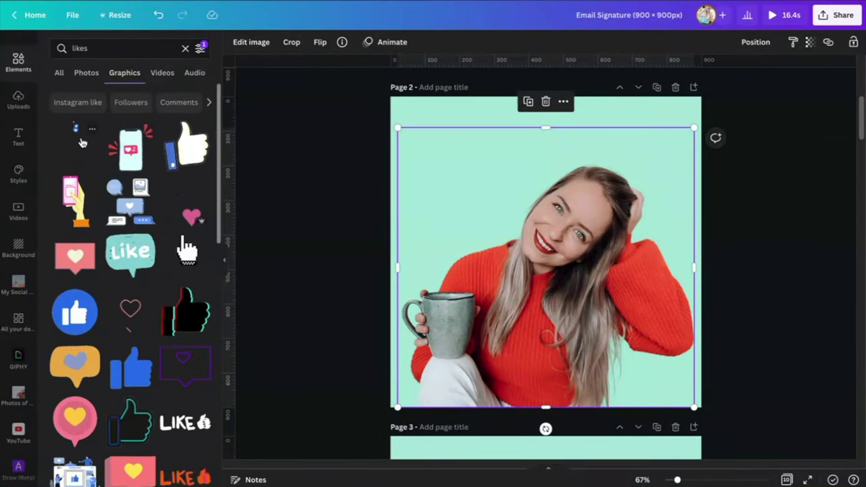
# Step: Add an animated like sticker and the hearts-and-thumbs sticker, then duplicate the hearts
pyautogui.click(77, 142)
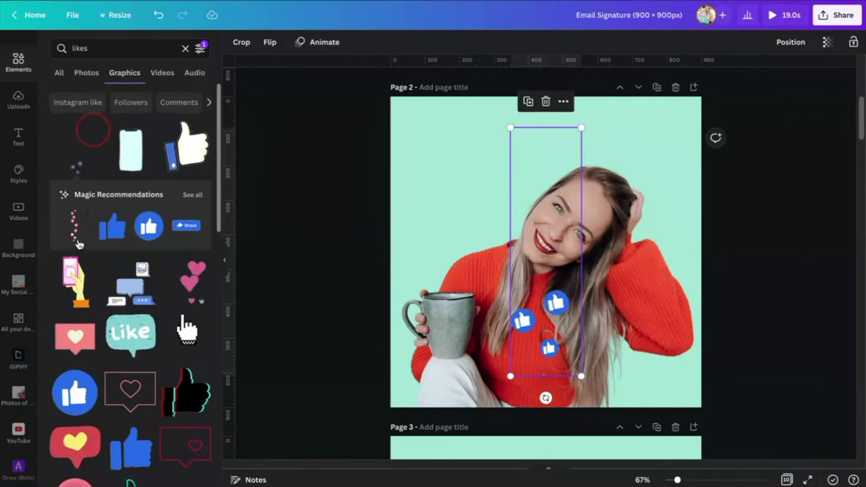
pyautogui.click(73, 231)
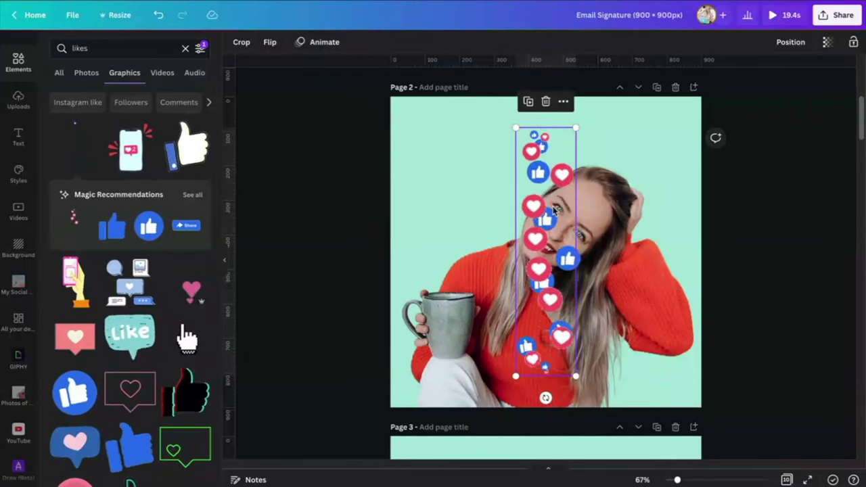
pyautogui.hotkey('ctrl', 'd')
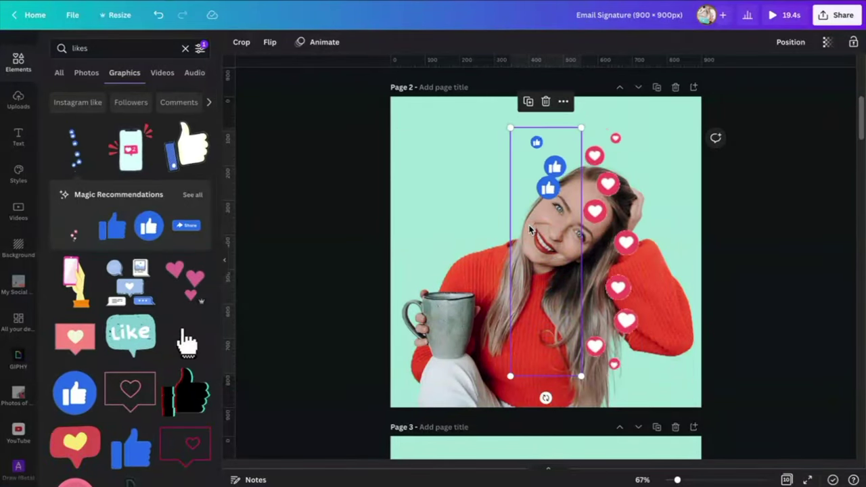
# Step: Move and shrink the hearts sticker so the hearts rise from the mug
pyautogui.moveTo(609, 237); pyautogui.dragTo(530, 233)
pyautogui.moveTo(477, 220); pyautogui.dragTo(451, 193)
pyautogui.moveTo(496, 350); pyautogui.dragTo(482, 296)
pyautogui.moveTo(454, 155); pyautogui.dragTo(451, 149)
pyautogui.click(449, 308)
pyautogui.click(740, 222)
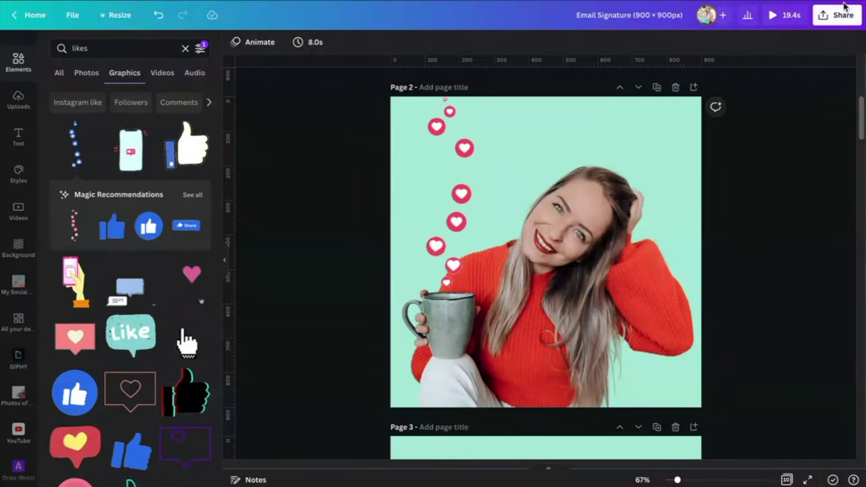
# Step: Download only the current Page 2 with GIF as the file type
pyautogui.click(841, 17)
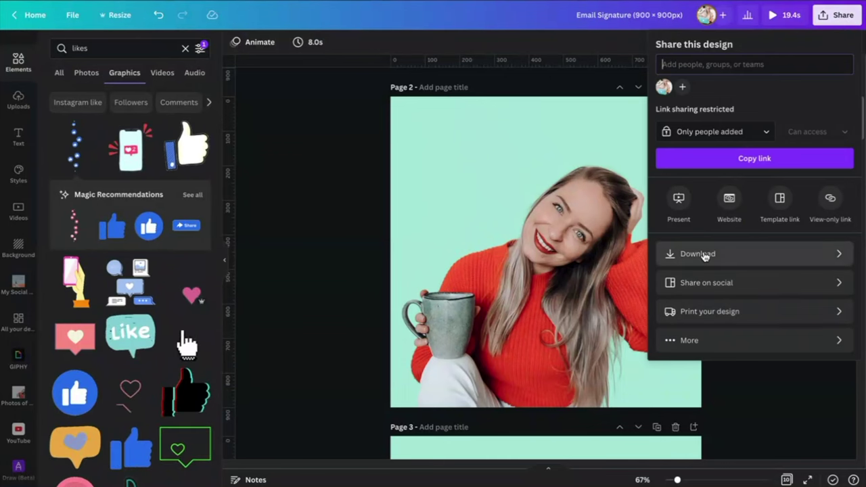
pyautogui.click(704, 253)
pyautogui.click(691, 208)
pyautogui.click(831, 239)
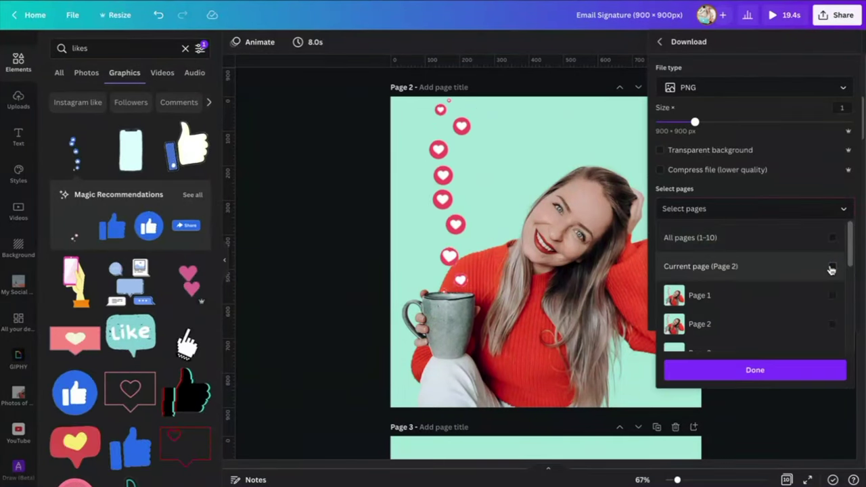
pyautogui.click(831, 268)
pyautogui.click(702, 88)
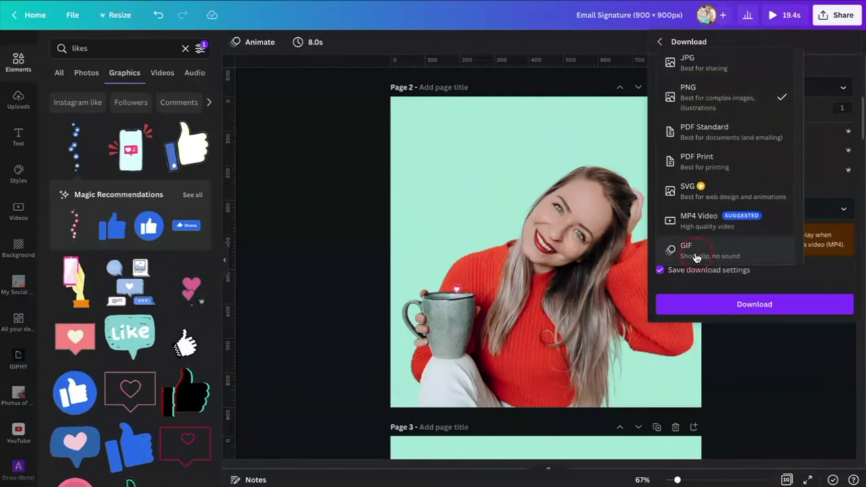
pyautogui.click(696, 251)
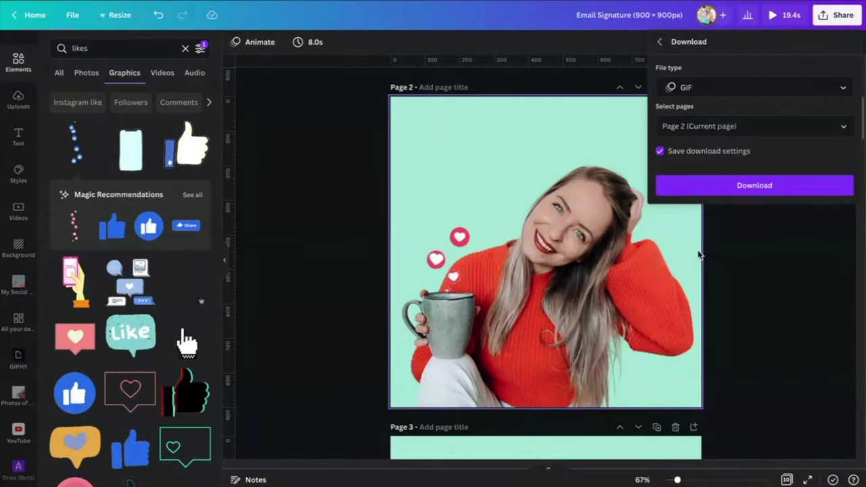
pyautogui.click(752, 185)
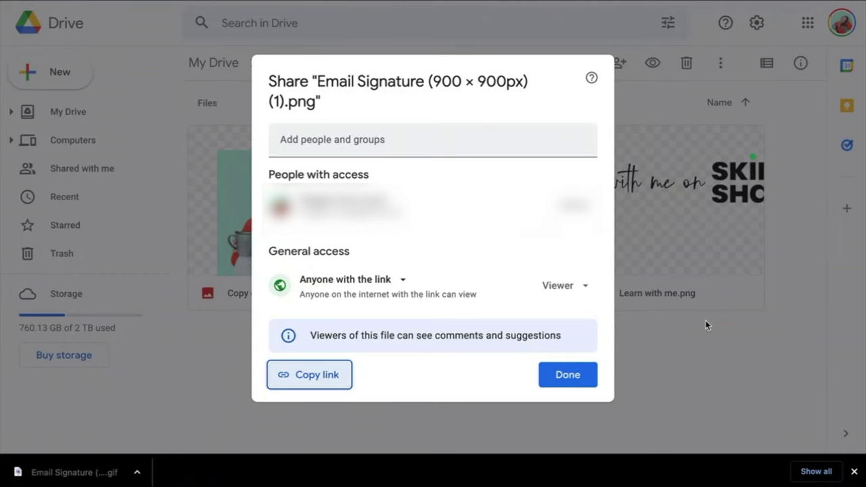
# Step: Share Copy of Email Sig.gif as viewable by anyone with the link and copy its link
pyautogui.click(718, 346)
pyautogui.rightClick(326, 181)
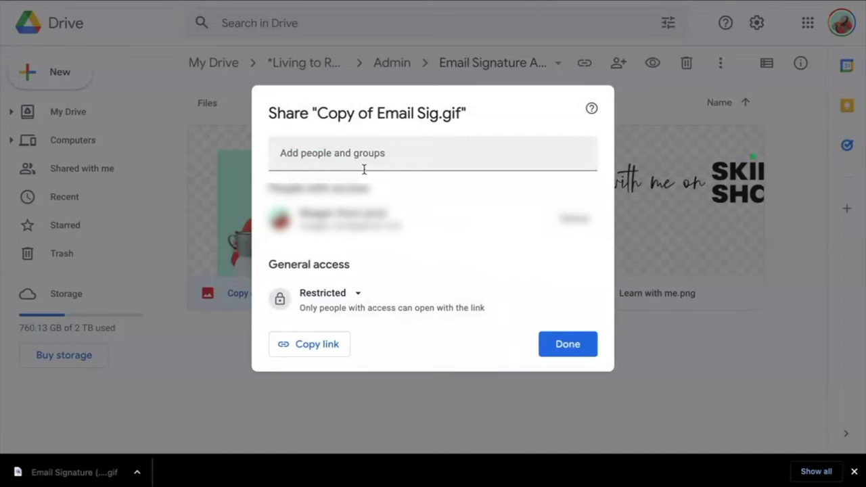
pyautogui.click(332, 293)
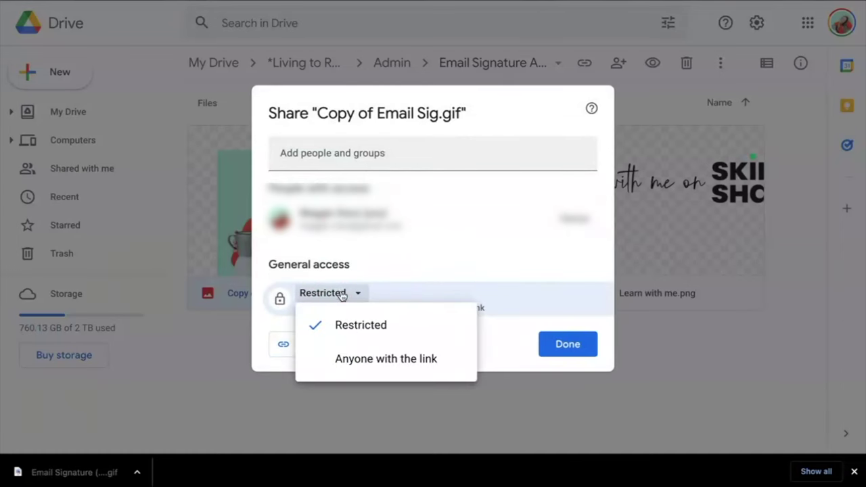
pyautogui.click(390, 353)
pyautogui.click(303, 348)
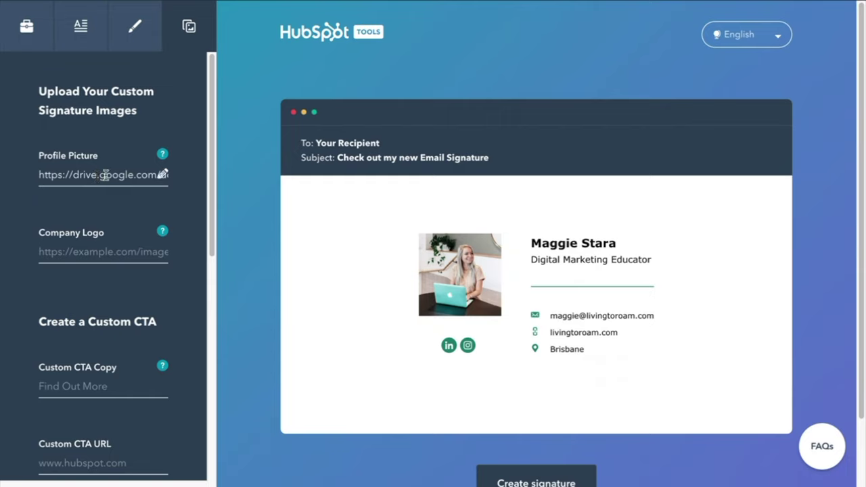
# Step: Replace the Profile Picture URL with the copied Google Drive GIF link and refresh the preview
pyautogui.tripleClick(105, 175)
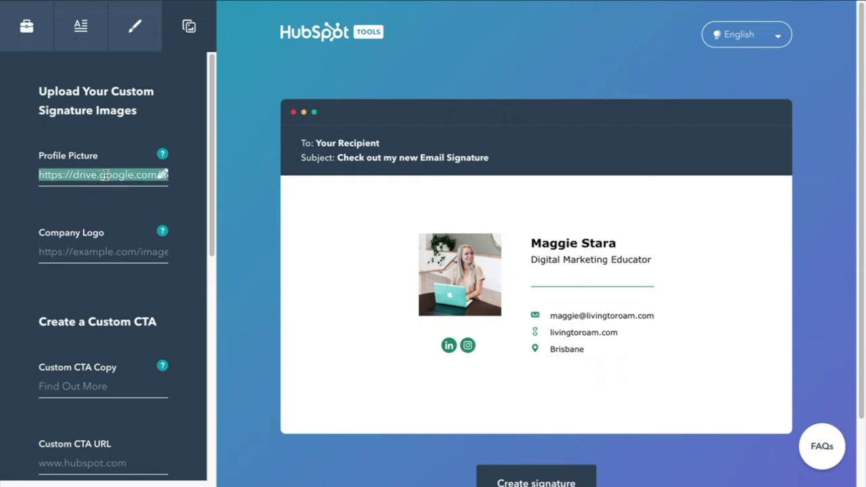
pyautogui.hotkey('ctrl', 'v')
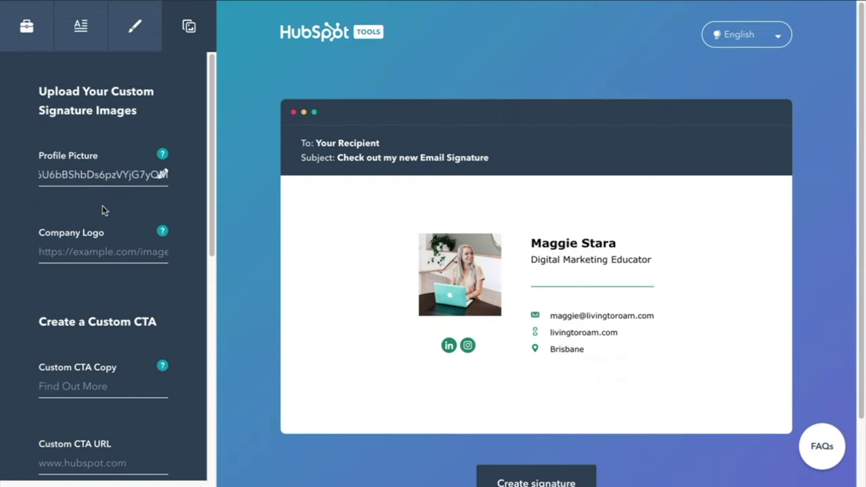
pyautogui.click(109, 214)
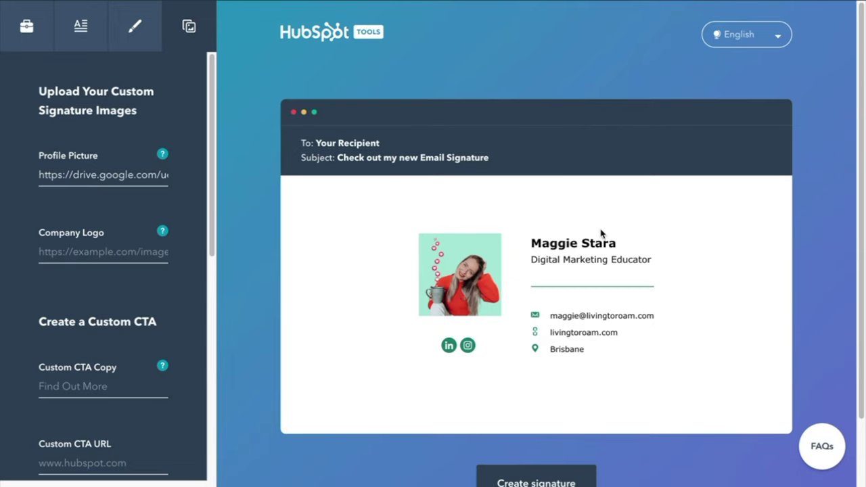
pyautogui.scroll(-1, 582, 359)
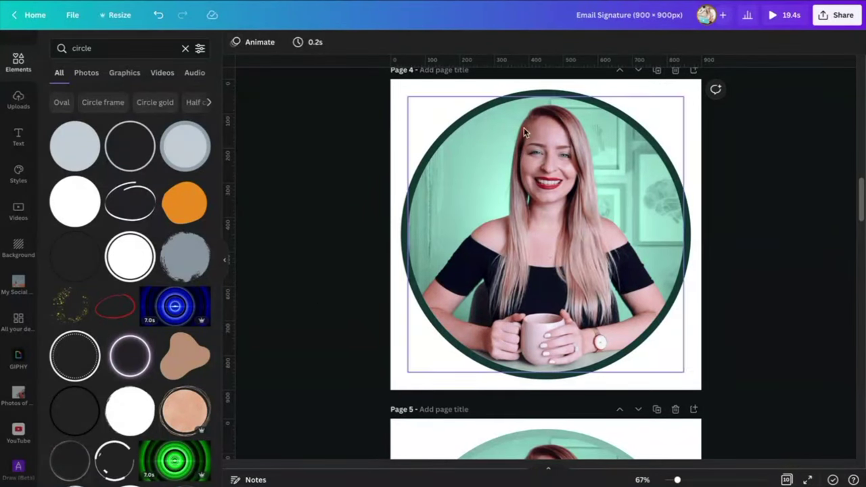
# Step: Add Page 5 with a teal circle enlarged and centred to fill it, then clear the search
pyautogui.click(694, 72)
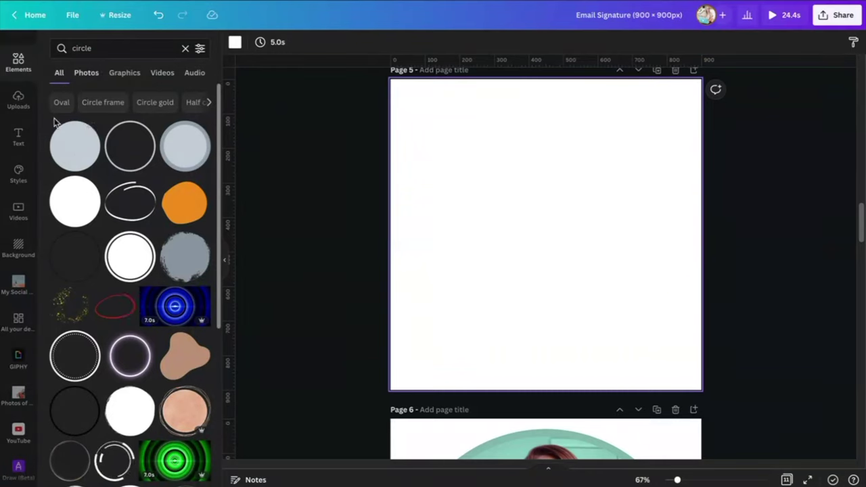
pyautogui.click(81, 154)
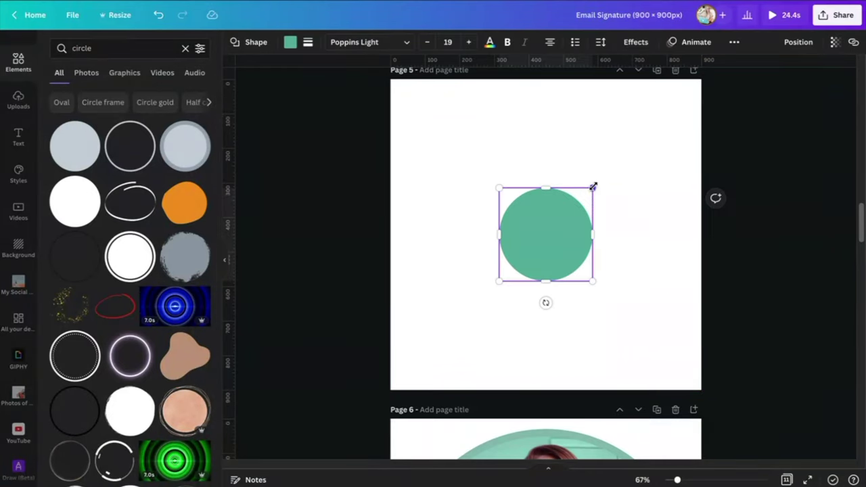
pyautogui.moveTo(593, 187); pyautogui.dragTo(777, 51)
pyautogui.click(630, 174)
pyautogui.moveTo(642, 212); pyautogui.dragTo(538, 335)
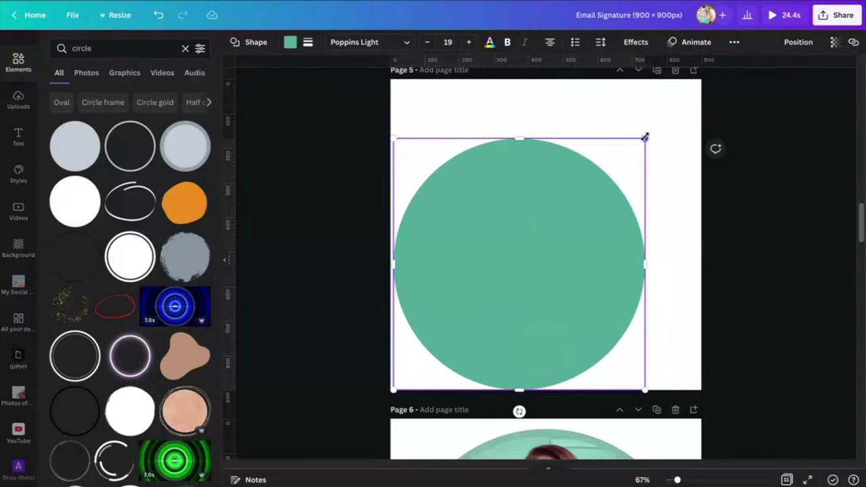
pyautogui.moveTo(644, 138); pyautogui.dragTo(696, 88)
pyautogui.moveTo(619, 160); pyautogui.dragTo(621, 153)
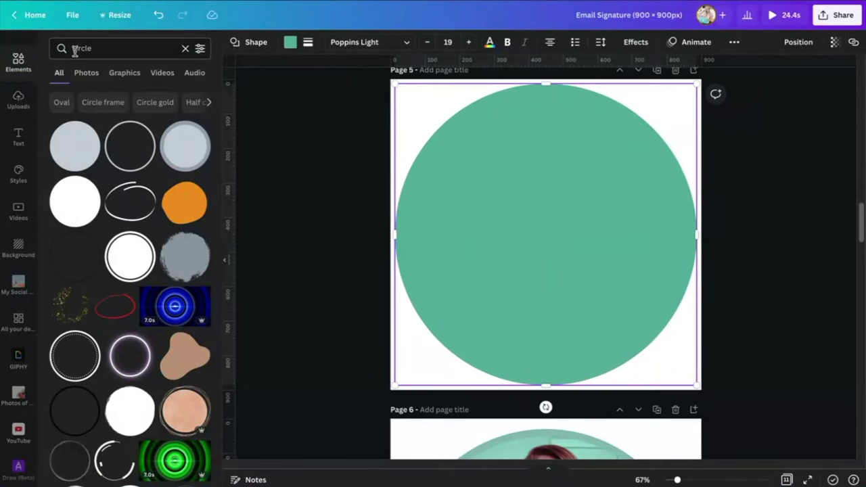
pyautogui.click(186, 50)
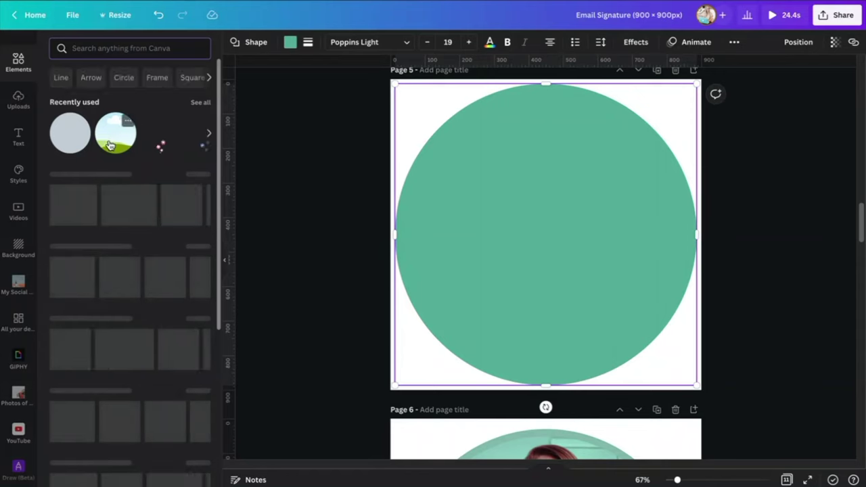
pyautogui.scroll(-8, 156, 279)
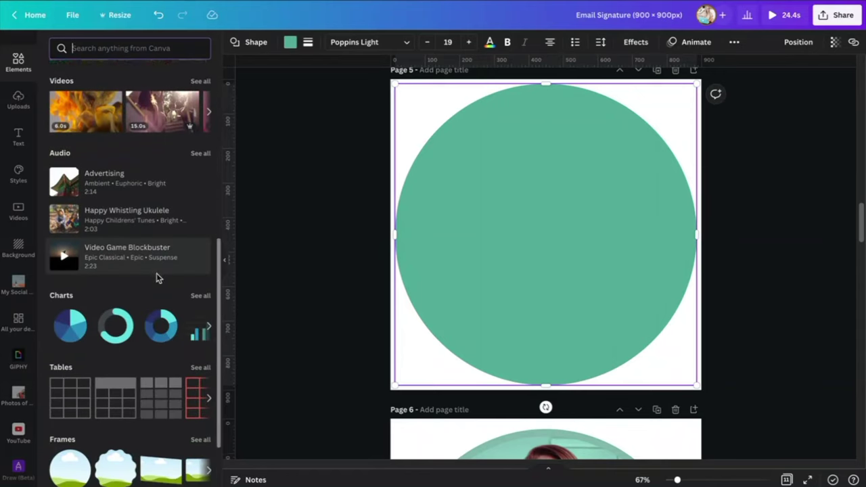
pyautogui.scroll(-2, 156, 273)
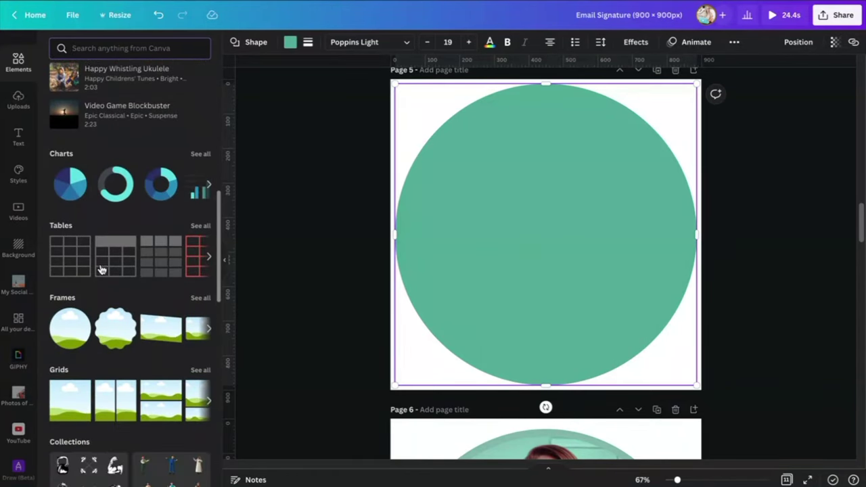
# Step: Add a circle frame to Page 5, enlarged and centred over the teal circle
pyautogui.click(70, 328)
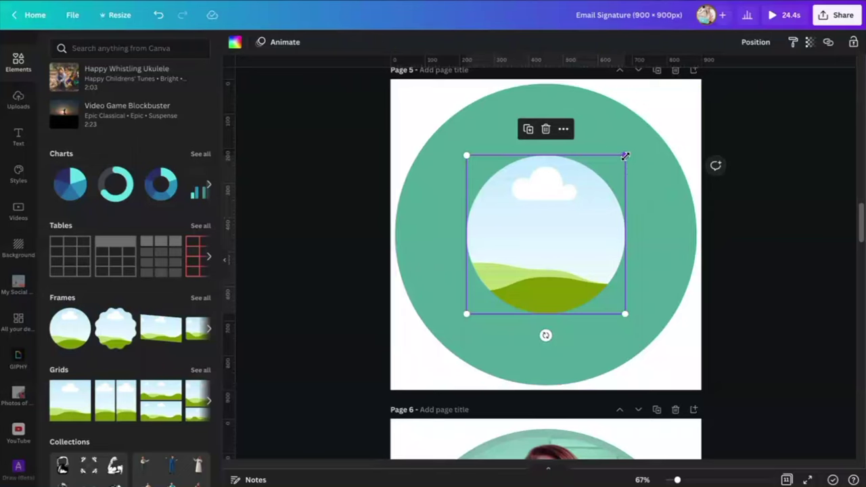
pyautogui.moveTo(624, 155); pyautogui.dragTo(553, 206)
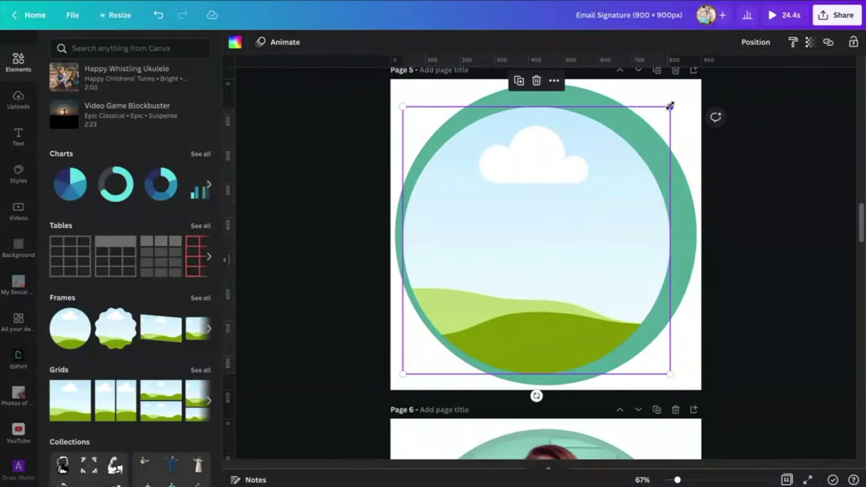
pyautogui.moveTo(671, 109); pyautogui.dragTo(681, 96)
pyautogui.moveTo(525, 240); pyautogui.dragTo(529, 240)
# Step: Drop the plant-and-laptop photo from Photos of Me into the frame and adjust its crop
pyautogui.click(18, 395)
pyautogui.moveTo(164, 223); pyautogui.dragTo(545, 168)
pyautogui.doubleClick(556, 220)
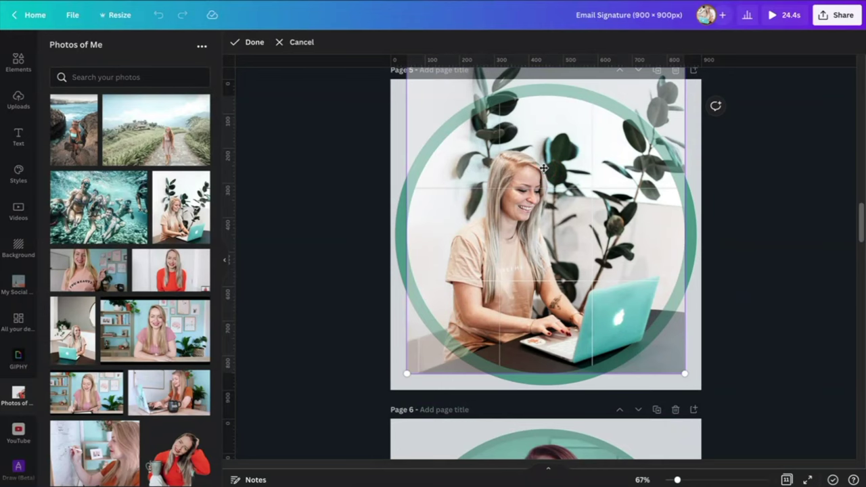
pyautogui.press('Escape')
pyautogui.press('Escape')
# Step: Duplicate the ringed photo page twice and make Page 5's ring dark green
pyautogui.click(657, 72)
pyautogui.click(657, 72)
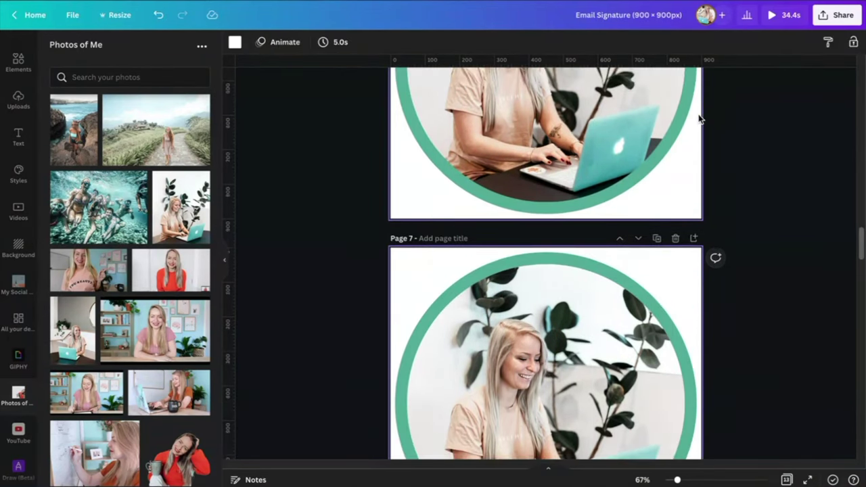
pyautogui.scroll(3, 700, 118)
pyautogui.click(542, 270)
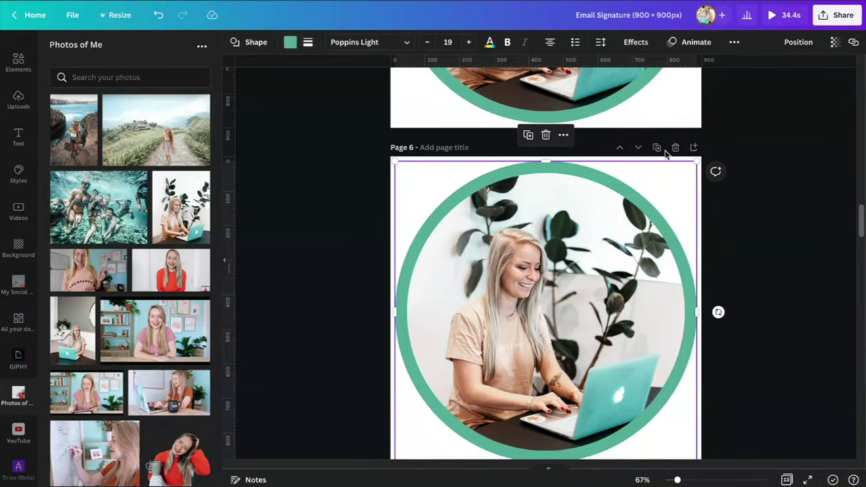
pyautogui.scroll(5, 384, 267)
pyautogui.click(400, 266)
pyautogui.click(289, 43)
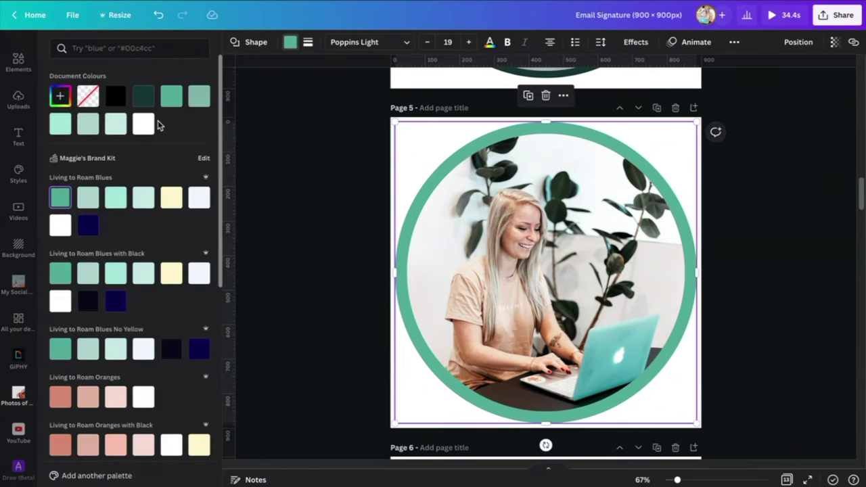
pyautogui.click(143, 97)
# Step: Recolour Page 7's ring to a bright mint
pyautogui.scroll(-5, 677, 301)
pyautogui.scroll(-5, 677, 300)
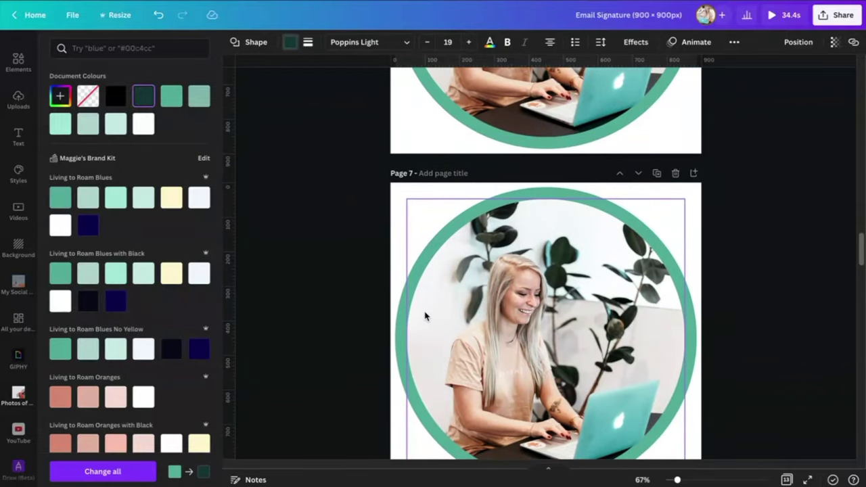
pyautogui.click(401, 330)
pyautogui.click(143, 197)
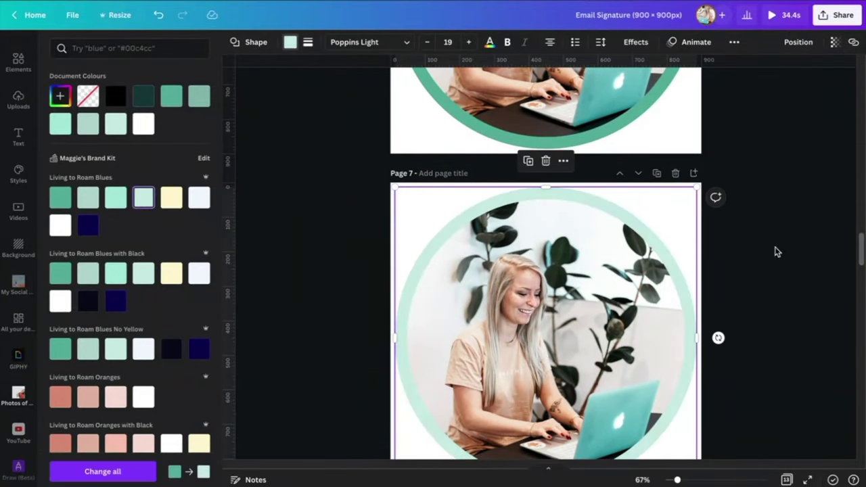
pyautogui.click(119, 200)
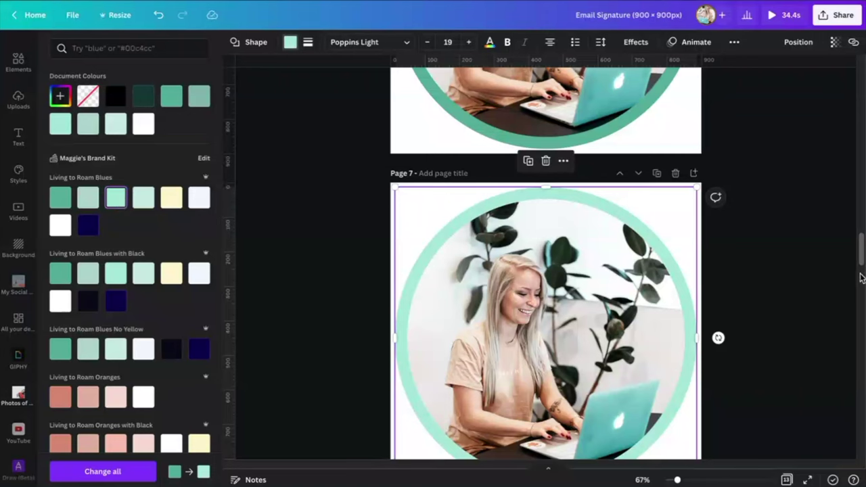
pyautogui.click(785, 266)
pyautogui.click(780, 258)
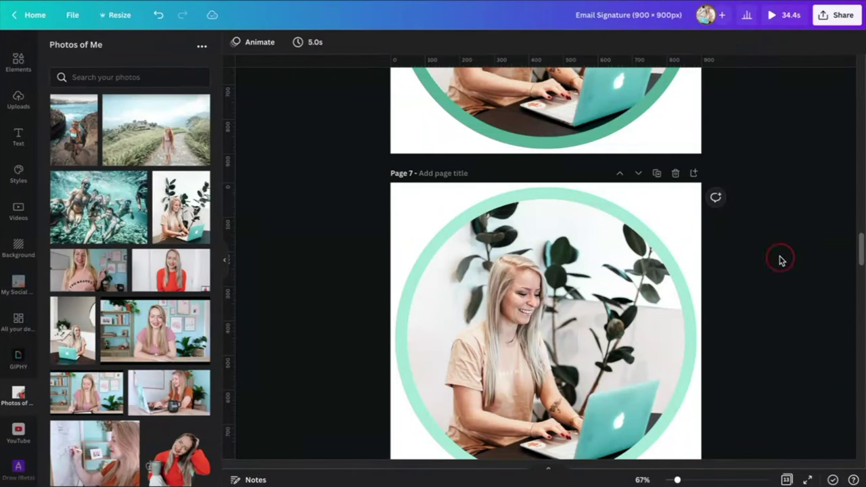
# Step: Duplicate Page 6 and move the copy down to Page 8
pyautogui.scroll(4, 779, 256)
pyautogui.scroll(1, 778, 255)
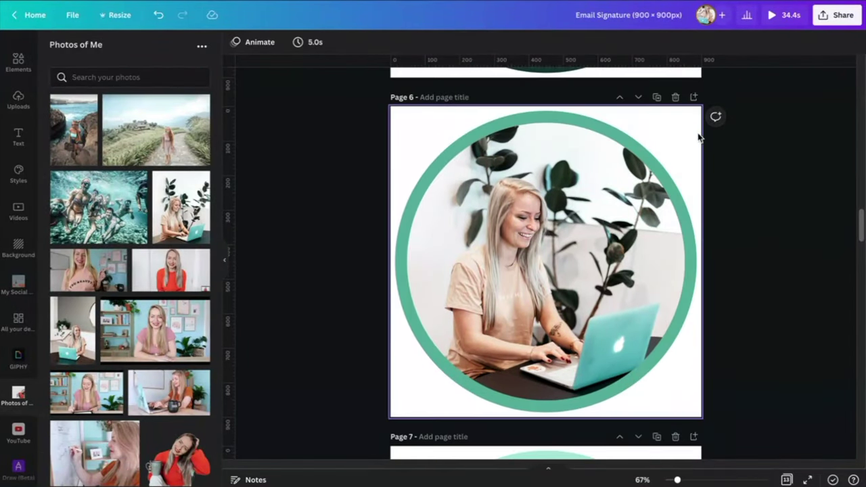
pyautogui.click(657, 97)
pyautogui.click(638, 98)
pyautogui.scroll(3, 778, 119)
pyautogui.scroll(7, 777, 118)
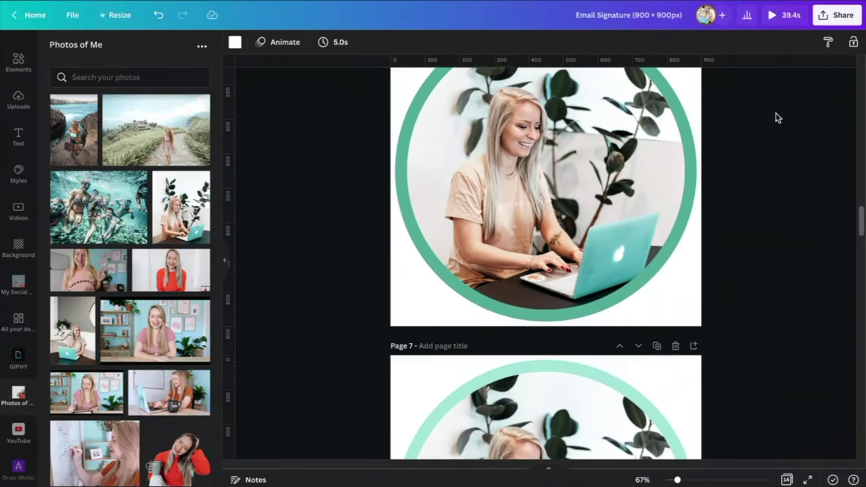
pyautogui.scroll(3, 778, 118)
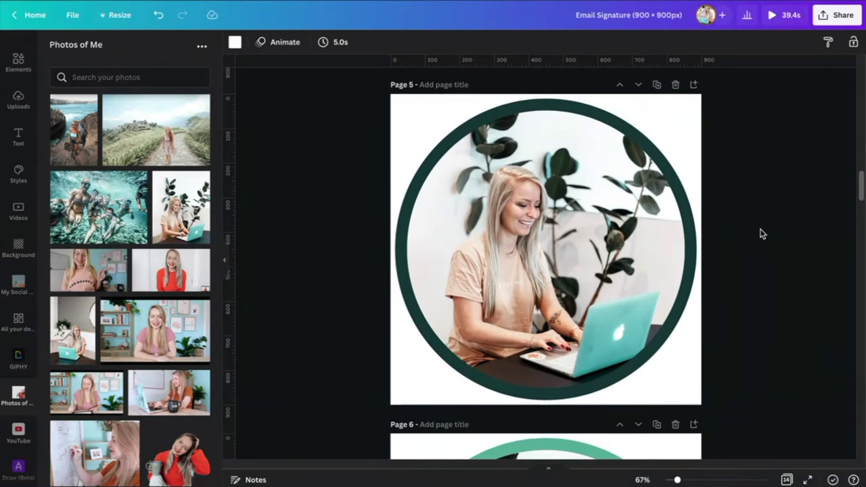
pyautogui.scroll(-5, 722, 263)
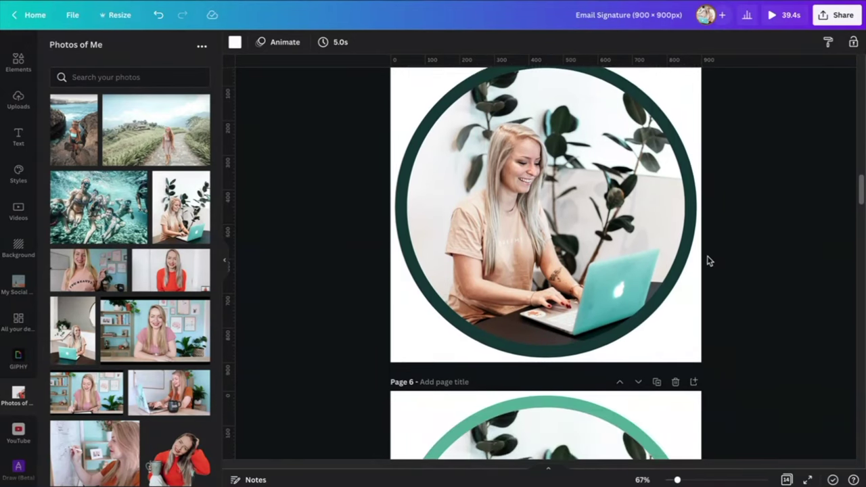
pyautogui.scroll(-7, 682, 256)
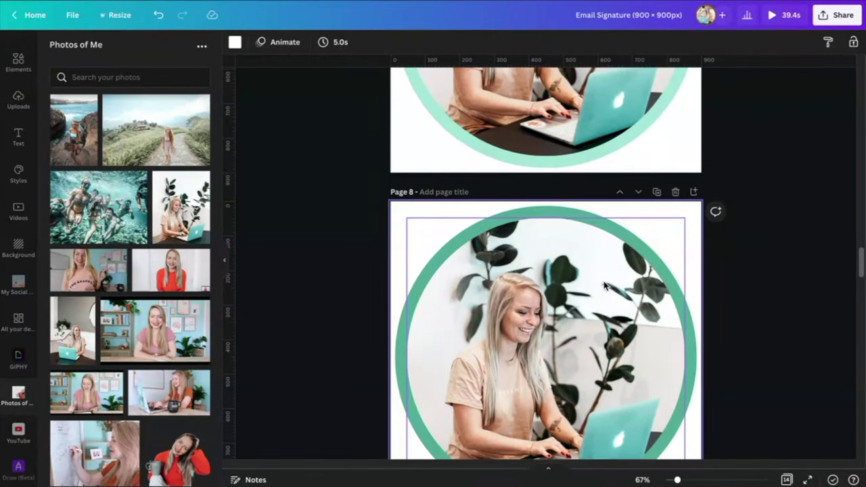
pyautogui.scroll(10, 604, 285)
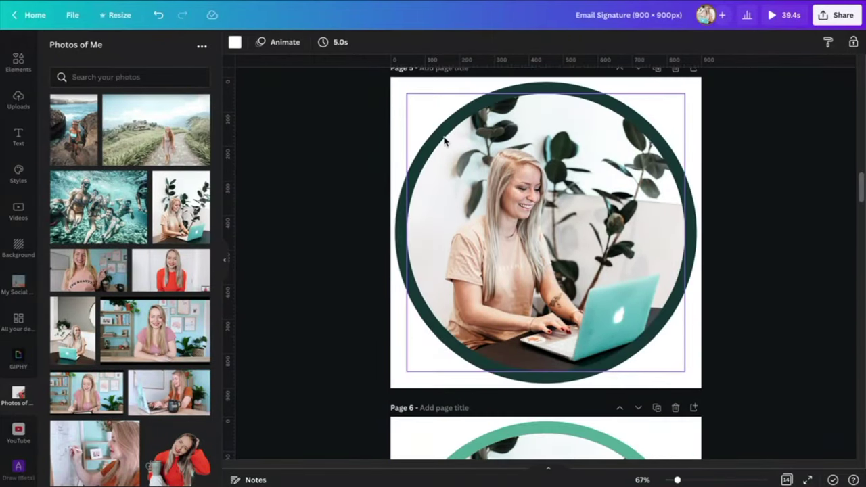